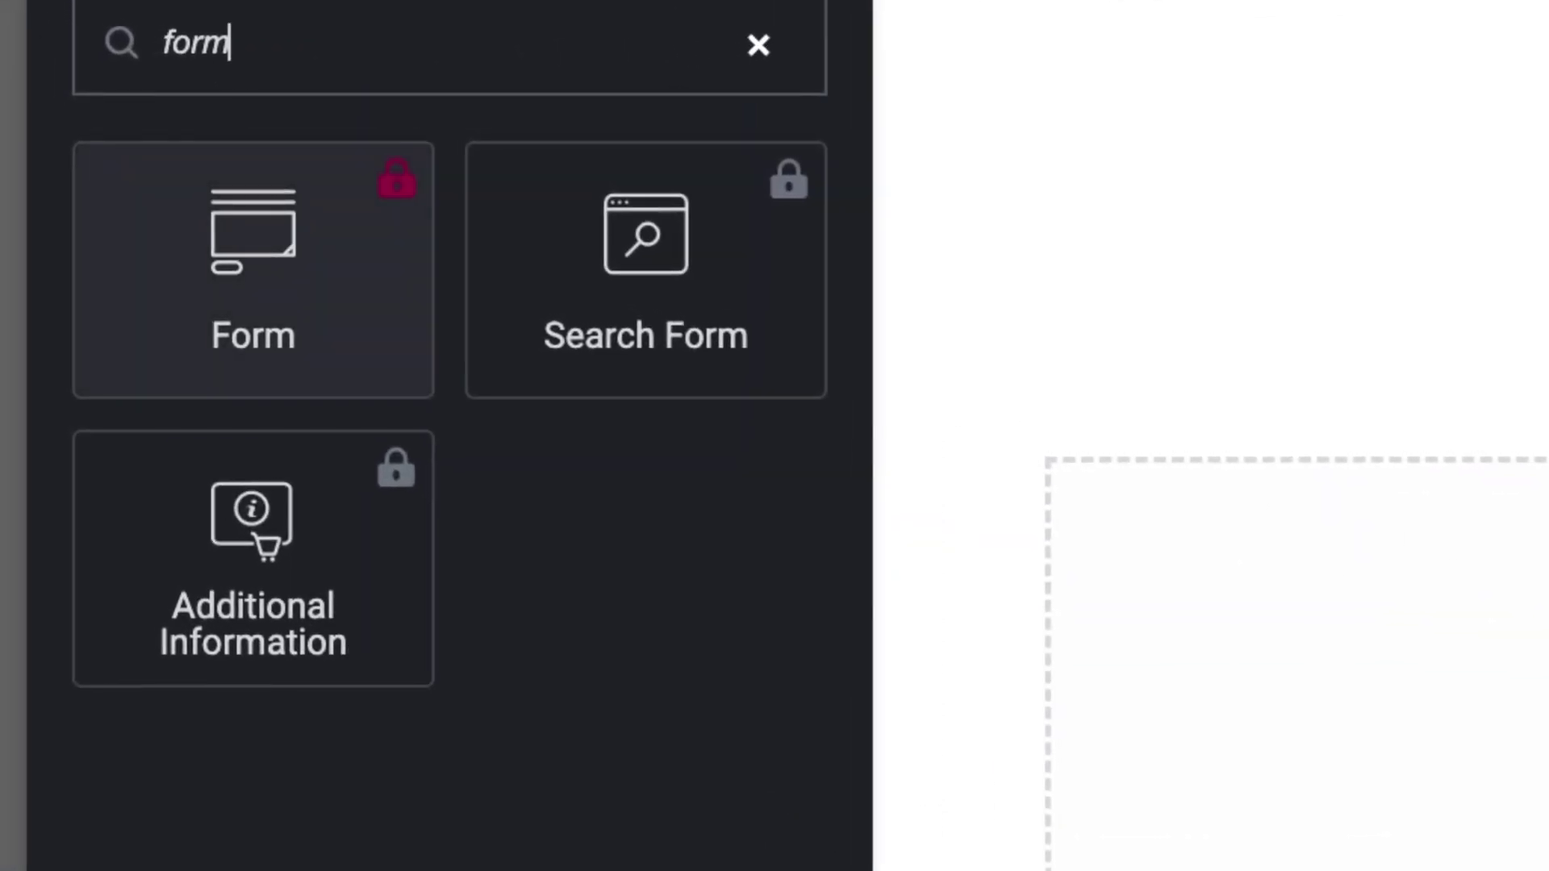
# Try adding Elementor's Form widget, which turns out to be locked behind a Pro upgrade.
pyautogui.click(80, 168)
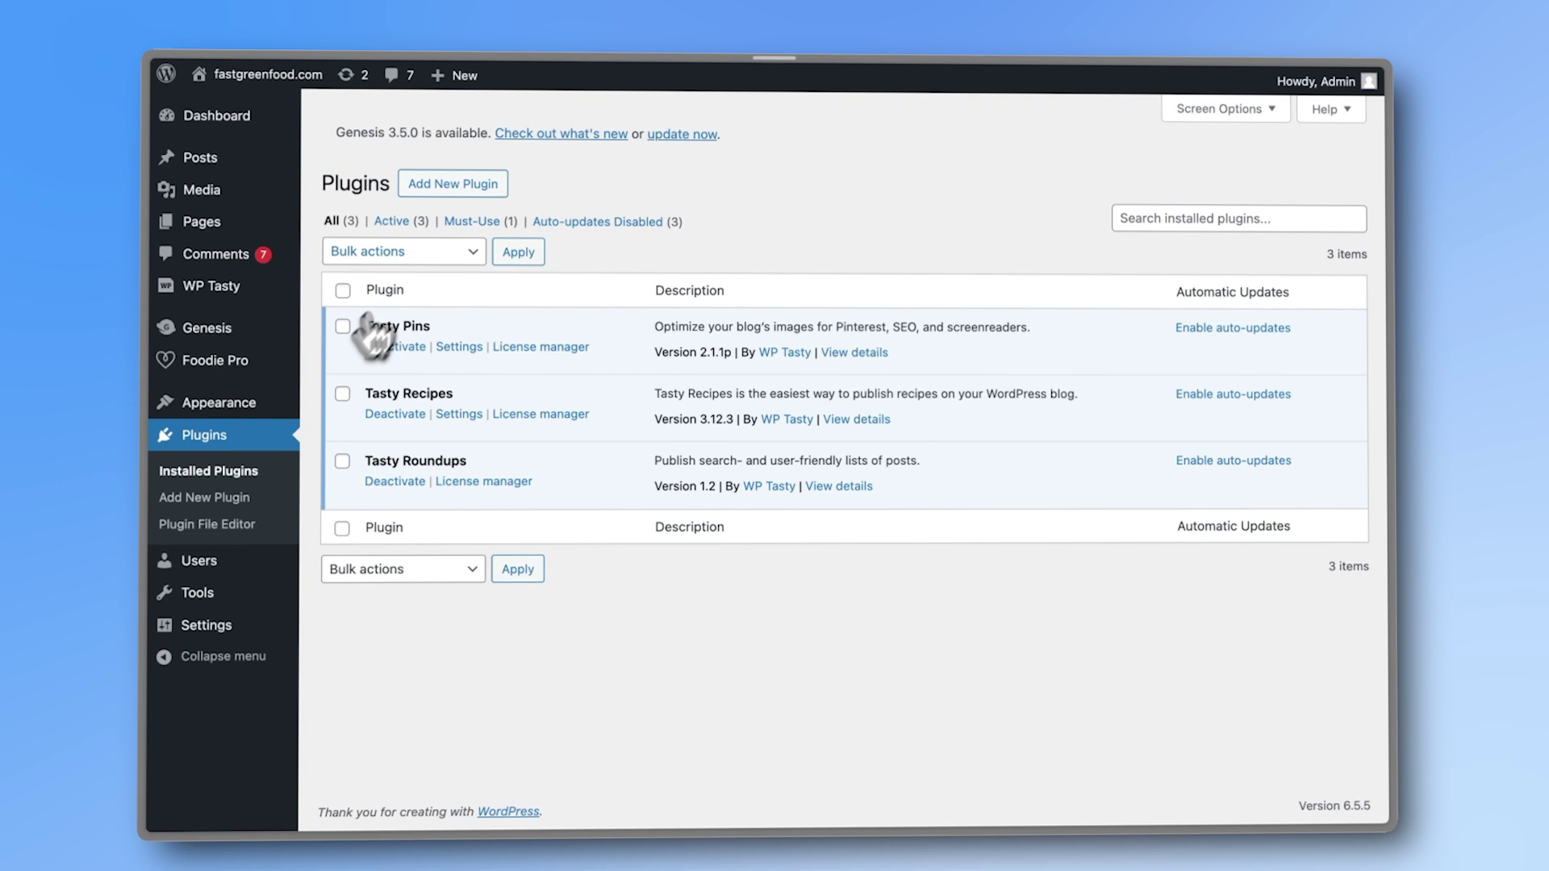
# Find 'formidable forms' under Add New Plugin, then install and activate Formidable Forms Lite.
pyautogui.click(474, 207)
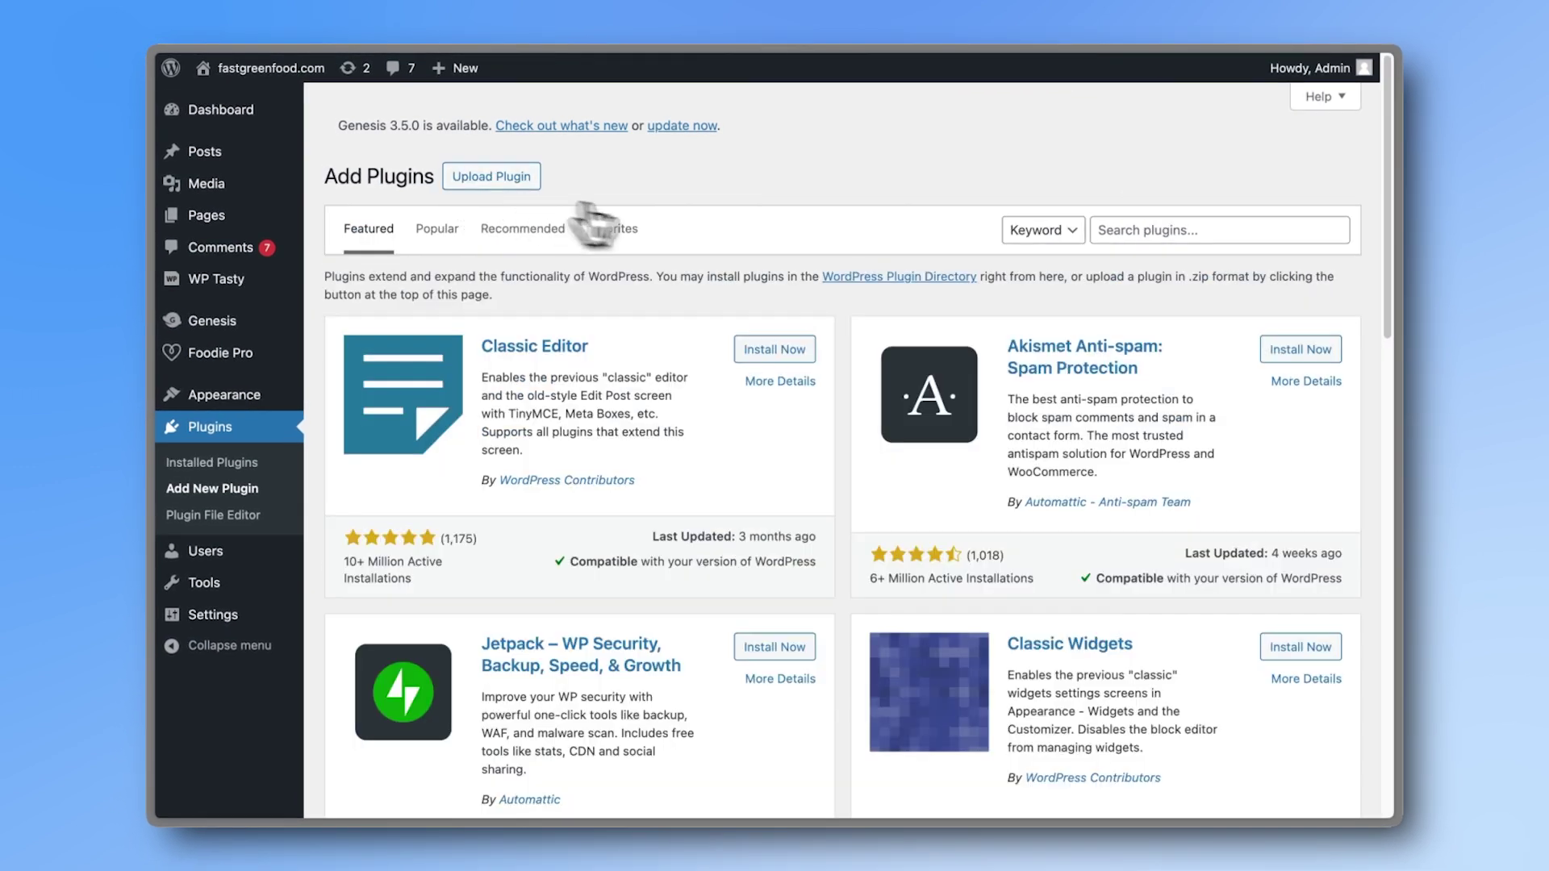
pyautogui.click(1101, 231)
pyautogui.write('formidable forms')
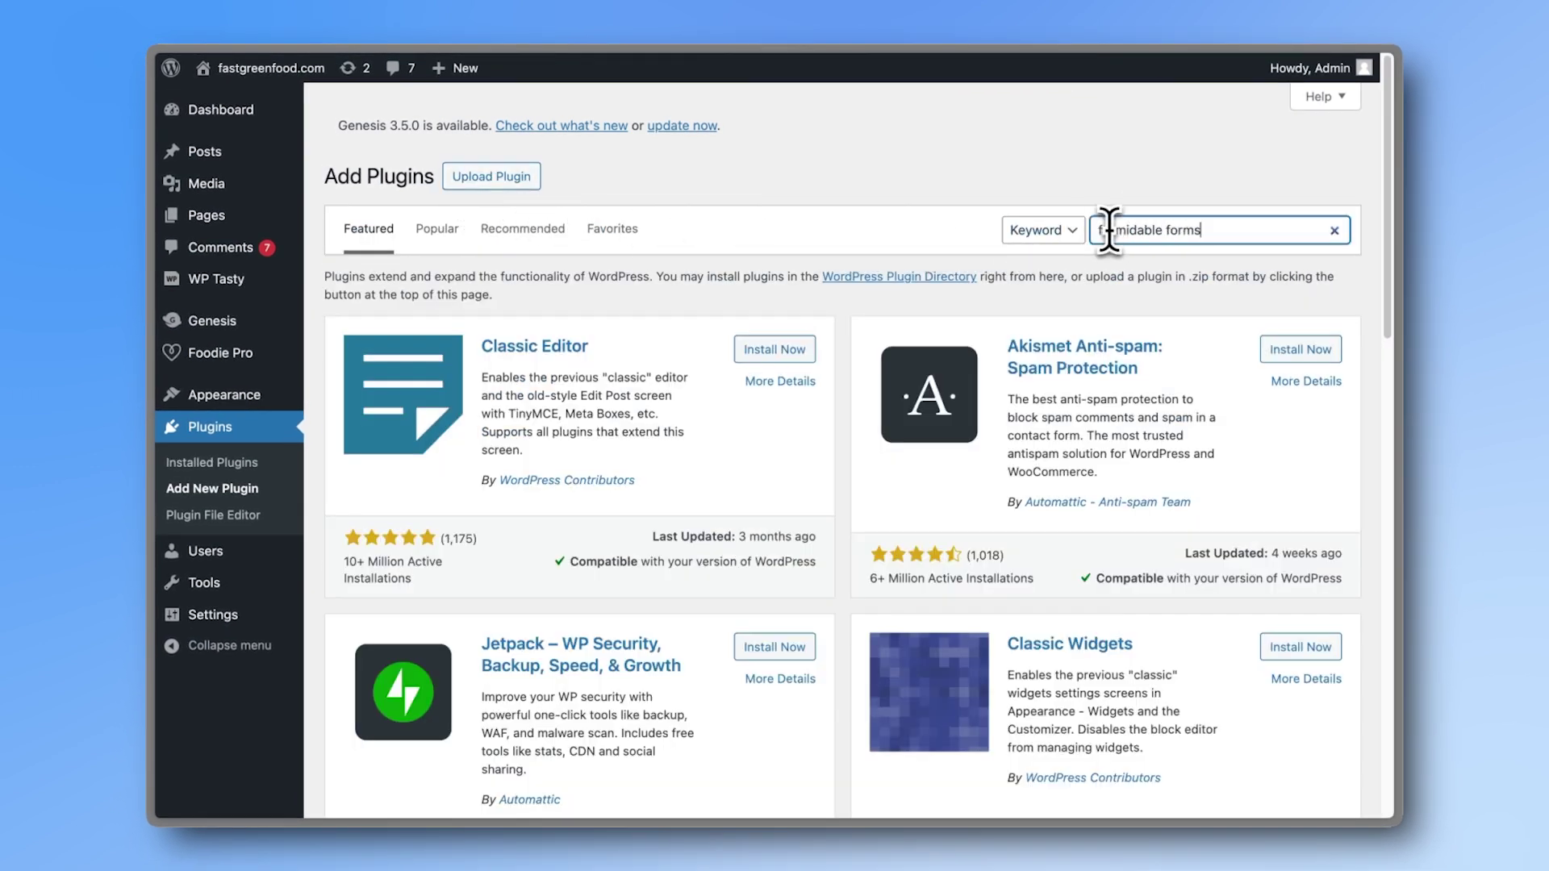
pyautogui.click(772, 338)
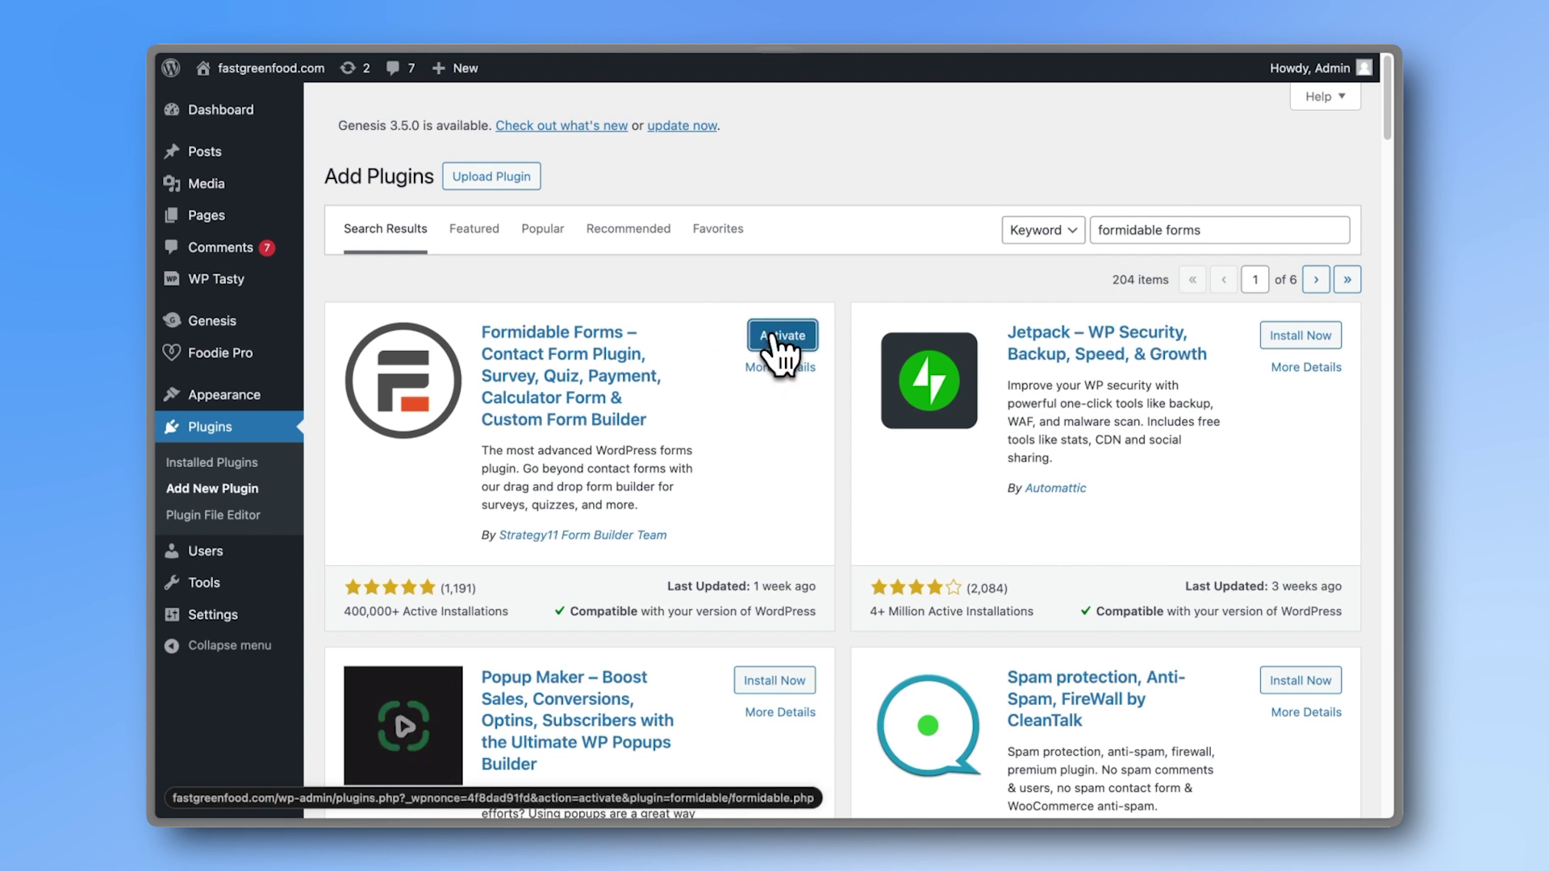
pyautogui.click(780, 342)
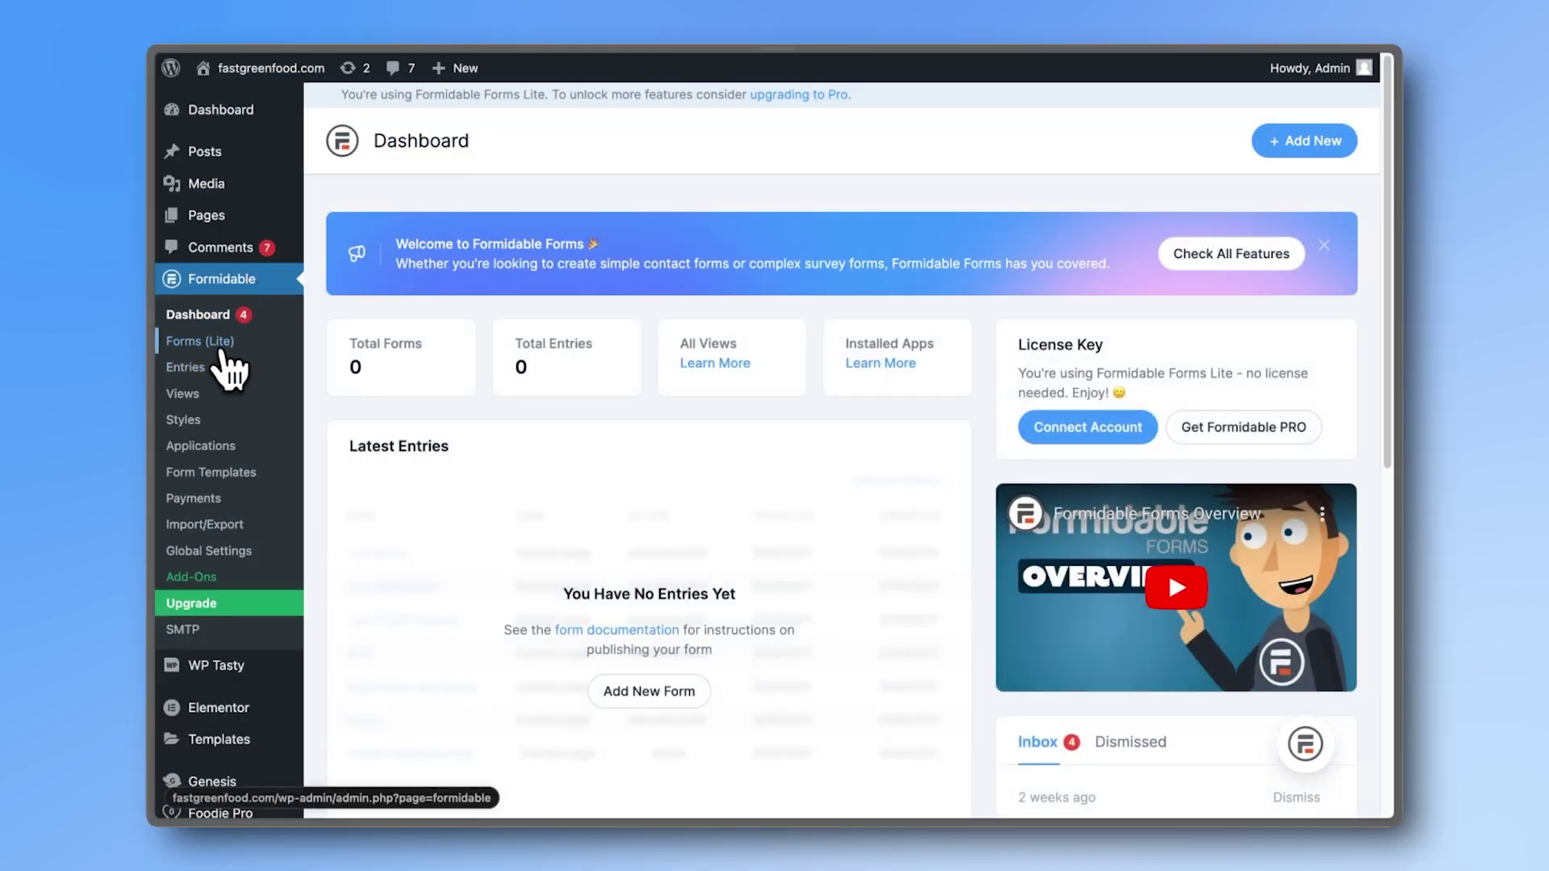
# Start a new form from the Contact Us template and dismiss the free-templates email prompt.
pyautogui.click(223, 353)
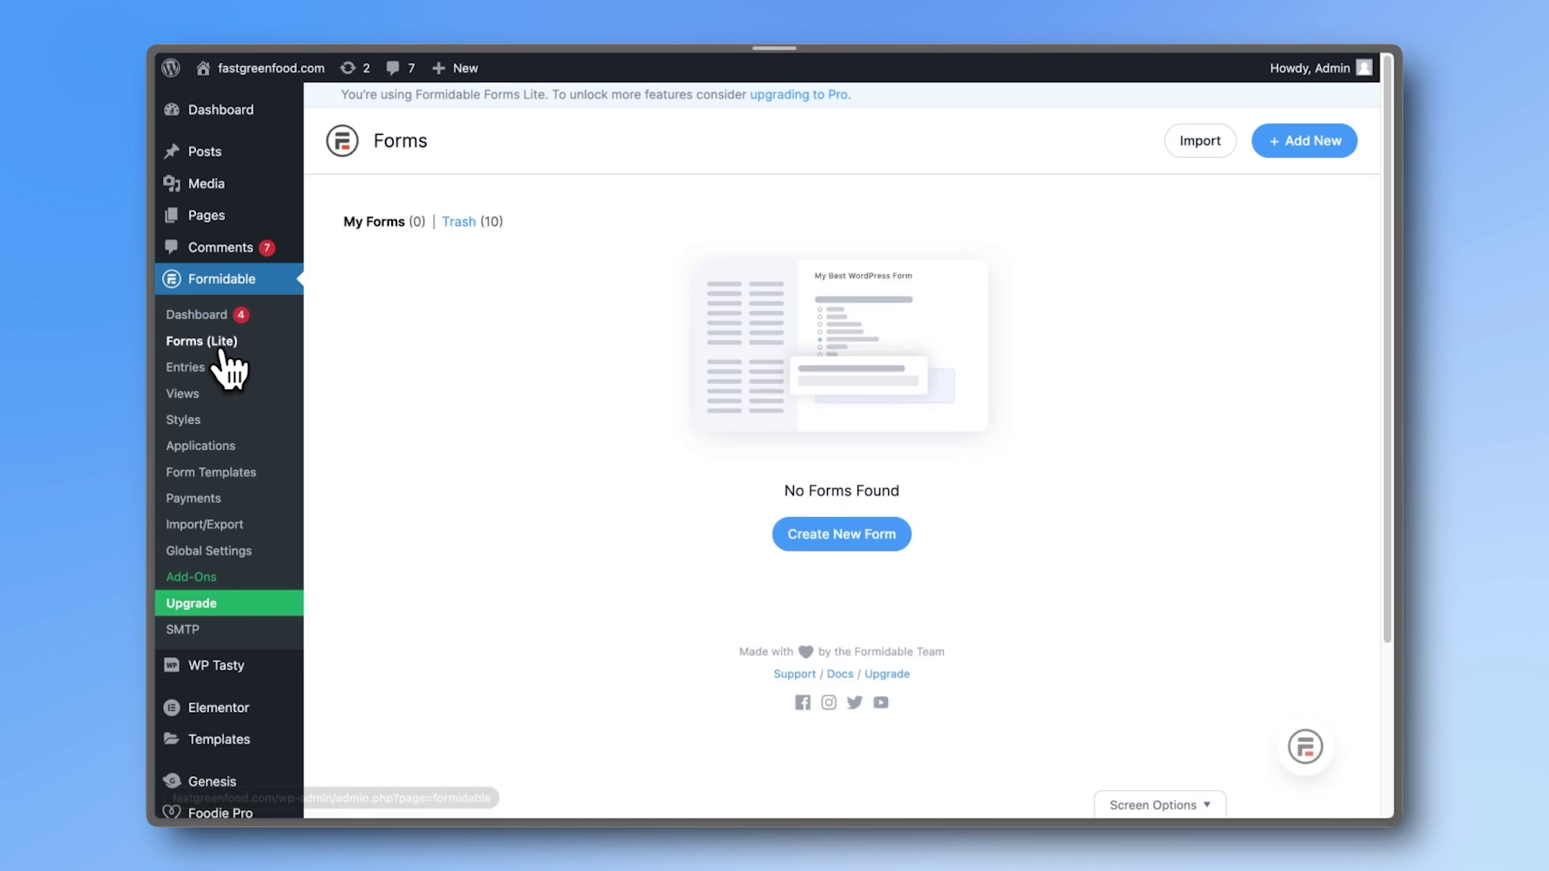
pyautogui.click(815, 541)
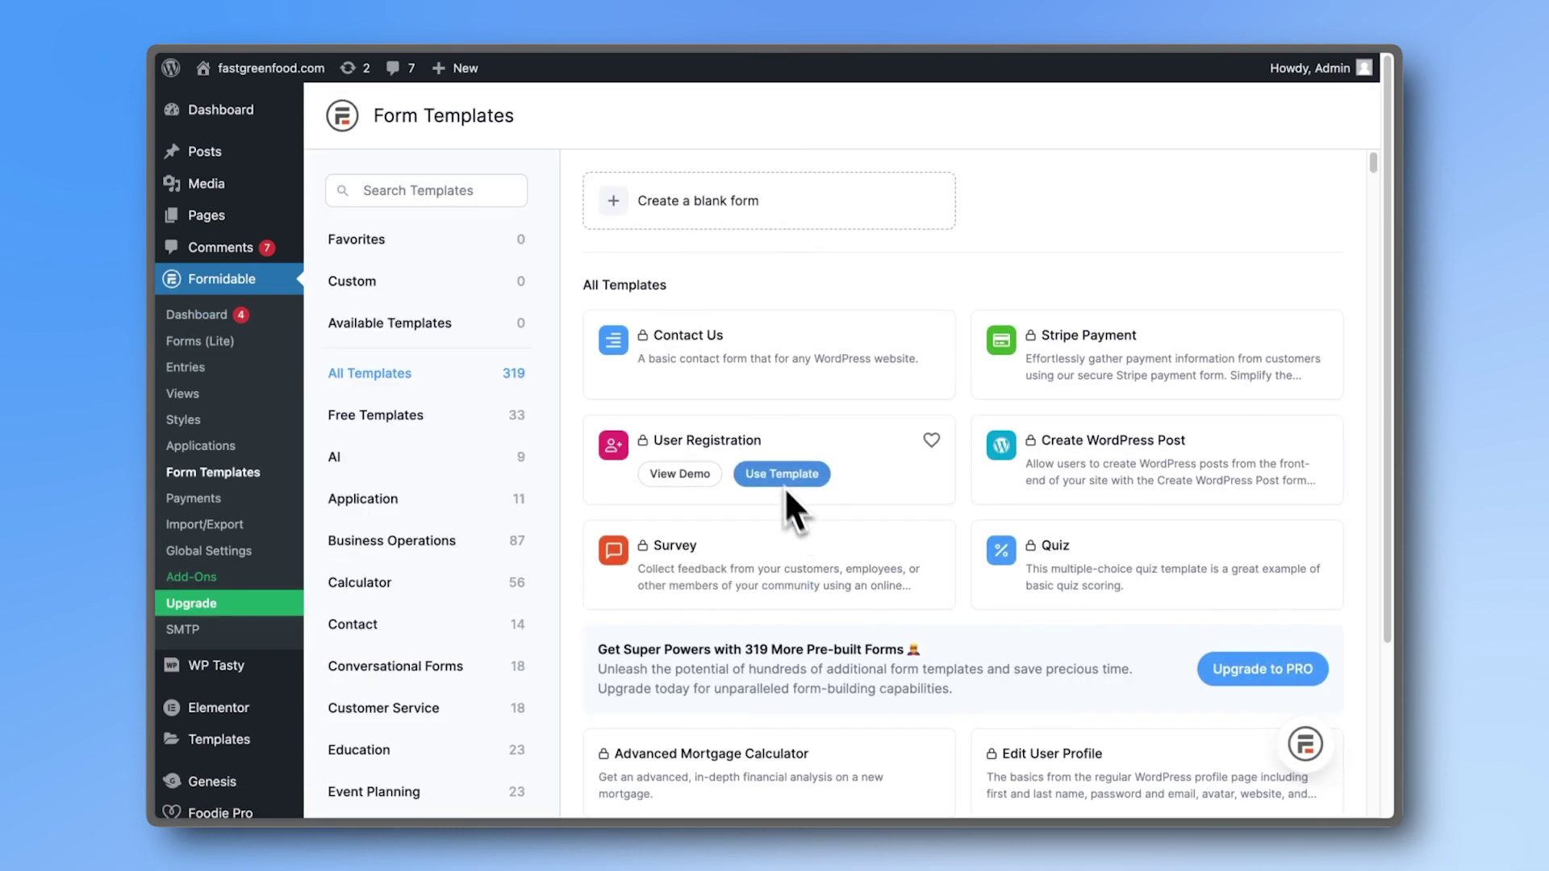
pyautogui.moveTo(768, 354)
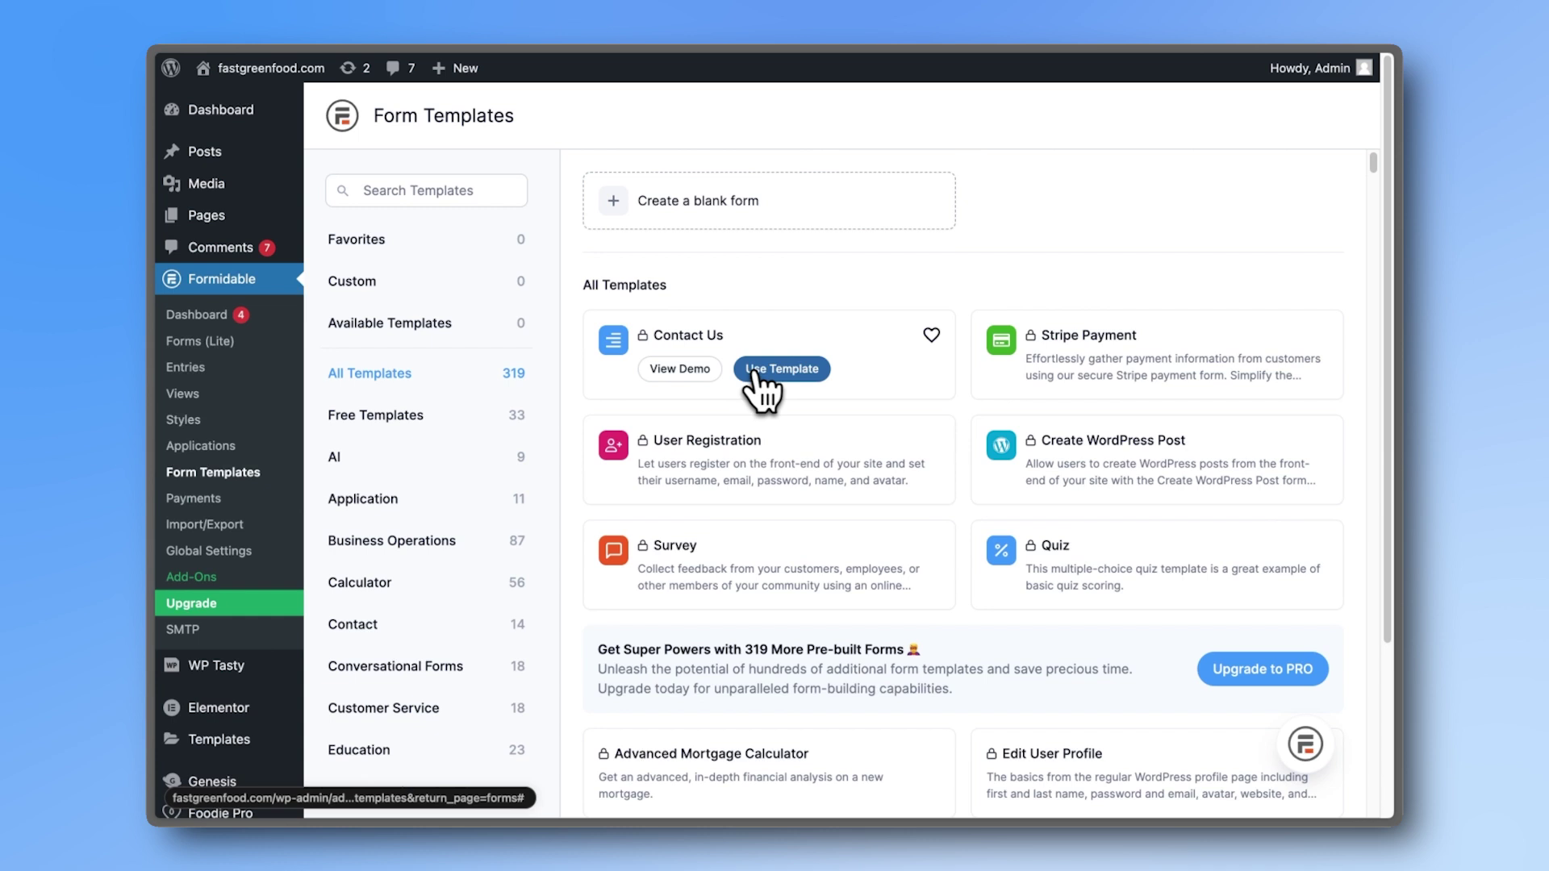
pyautogui.click(755, 374)
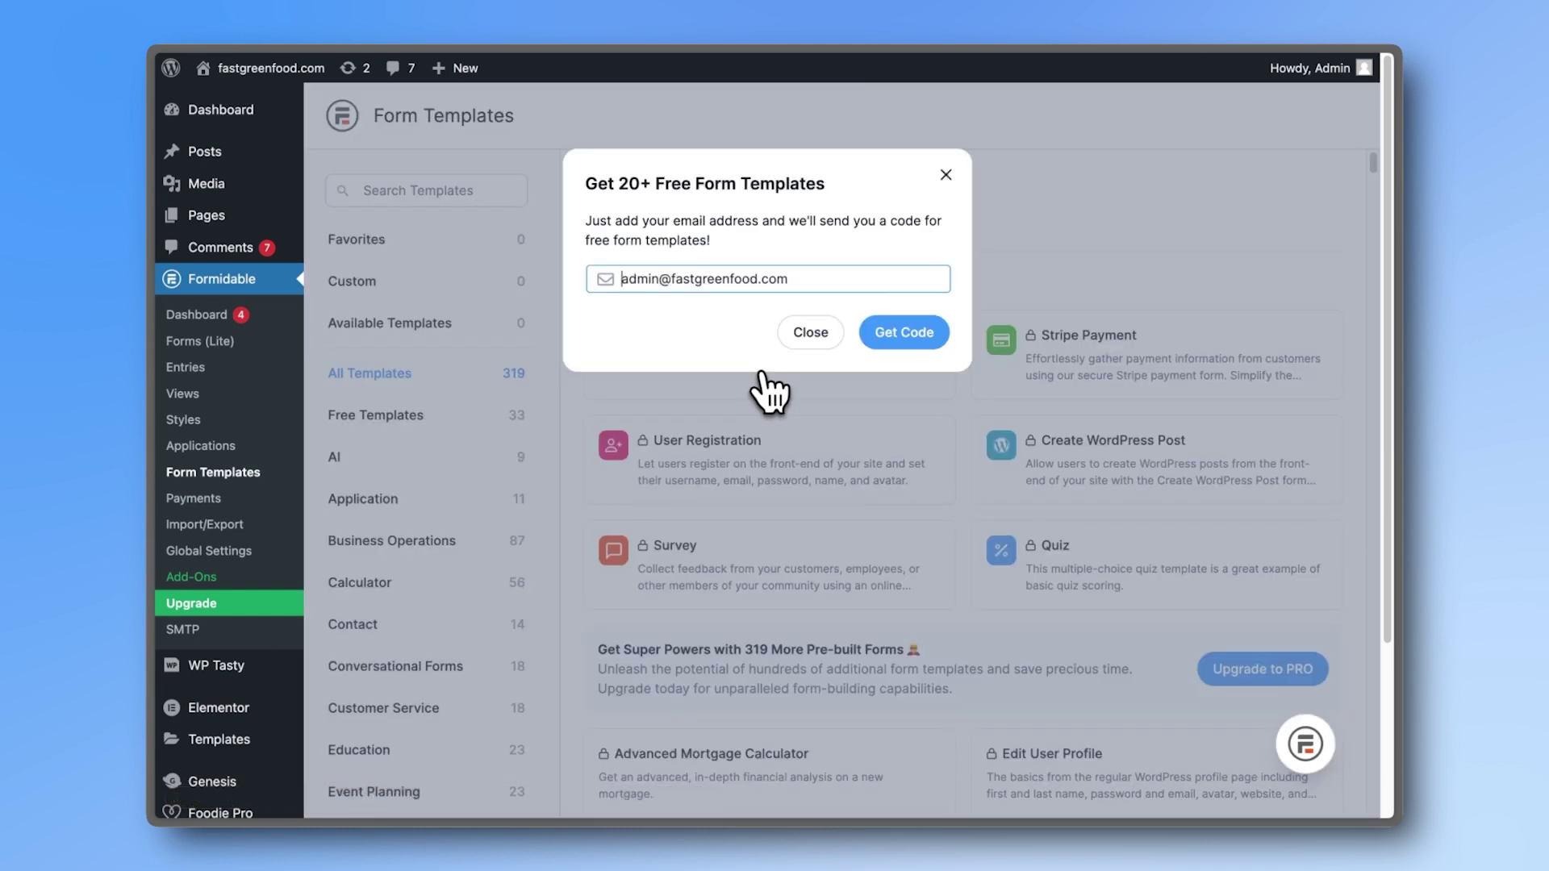
pyautogui.click(810, 332)
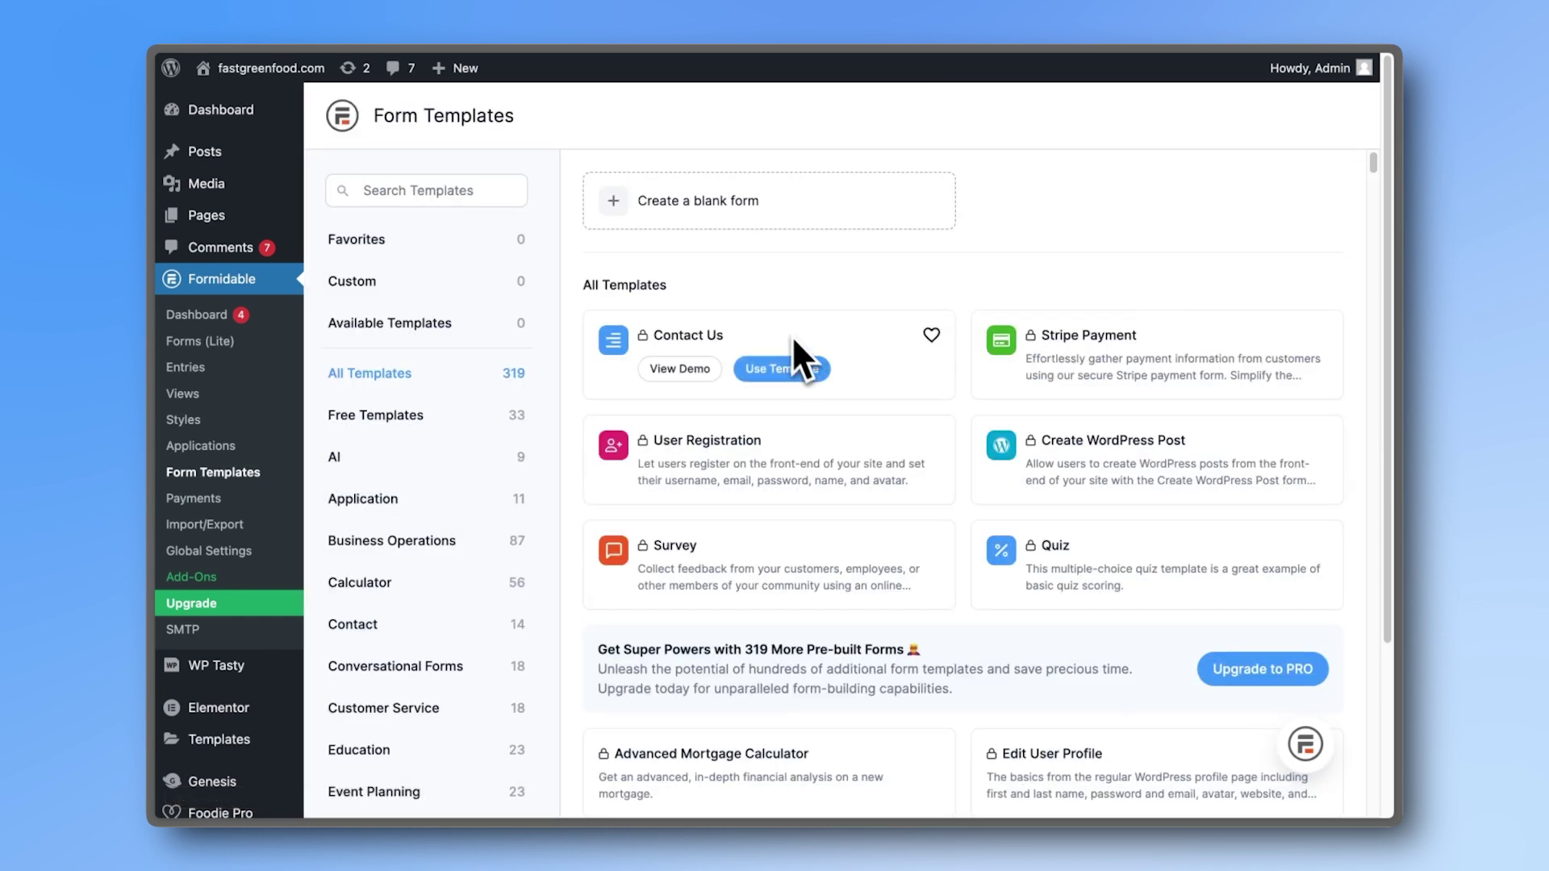
# Build a blank form with Name, Email, Phone beside Email, and Paragraph, saved as 'Contact Form'.
pyautogui.click(746, 218)
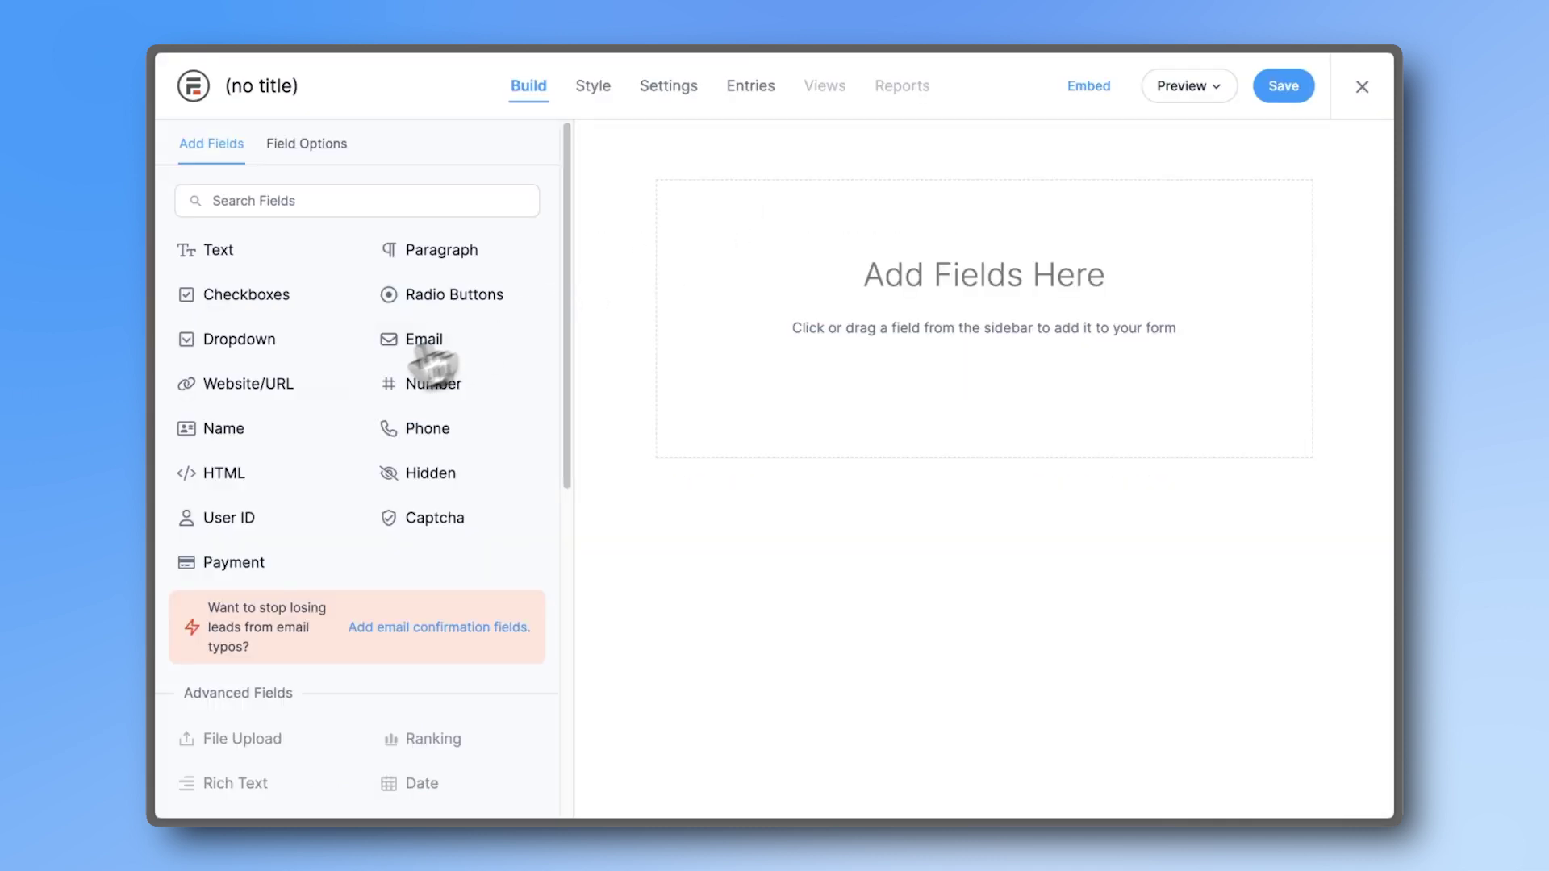
pyautogui.click(238, 431)
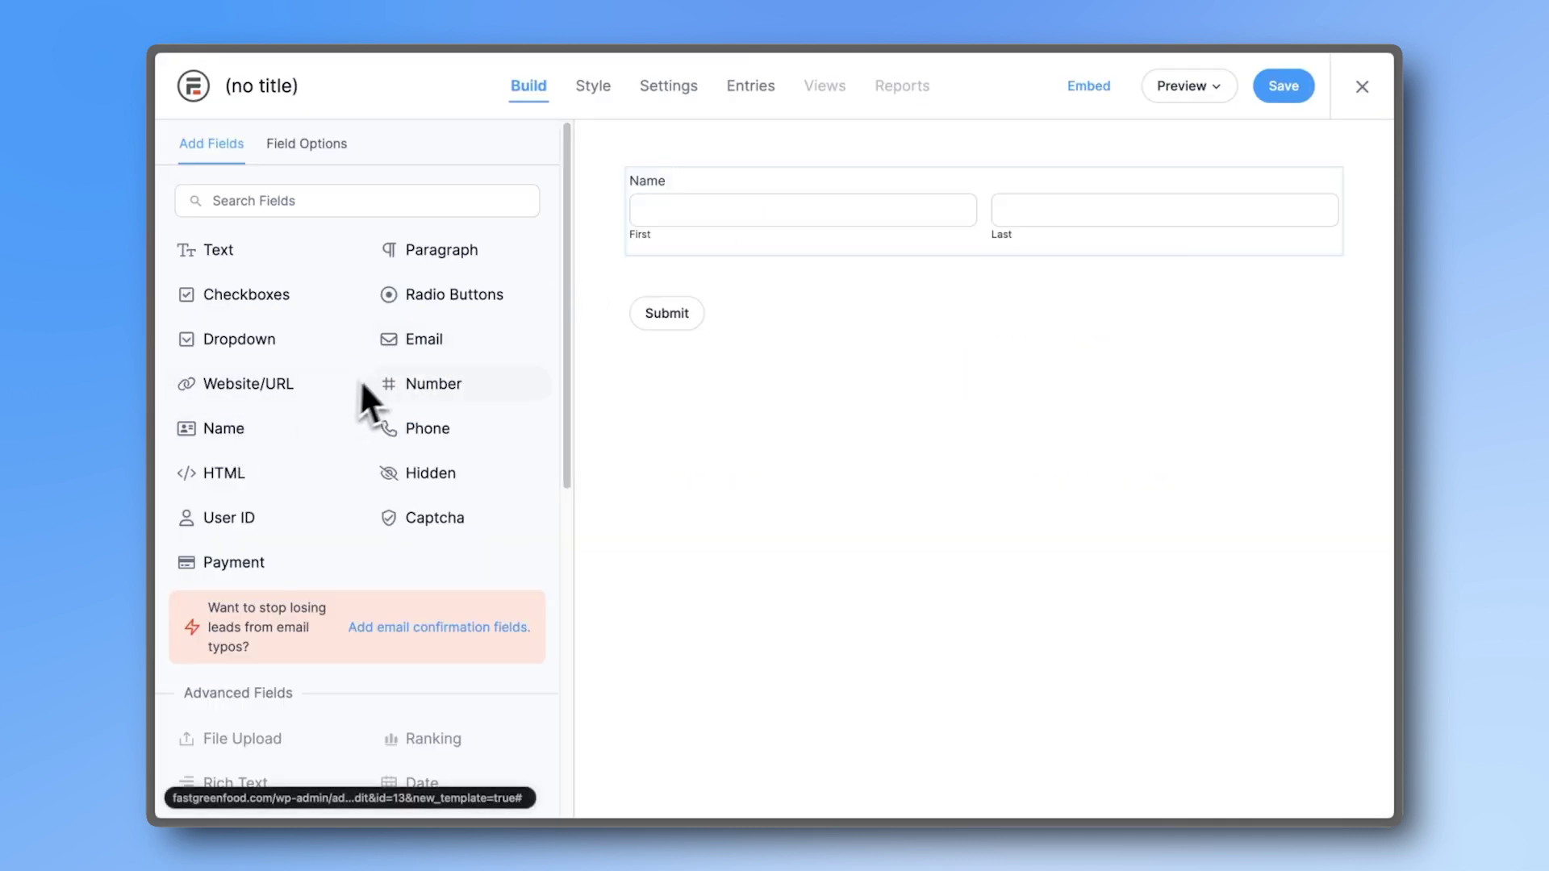
pyautogui.click(425, 363)
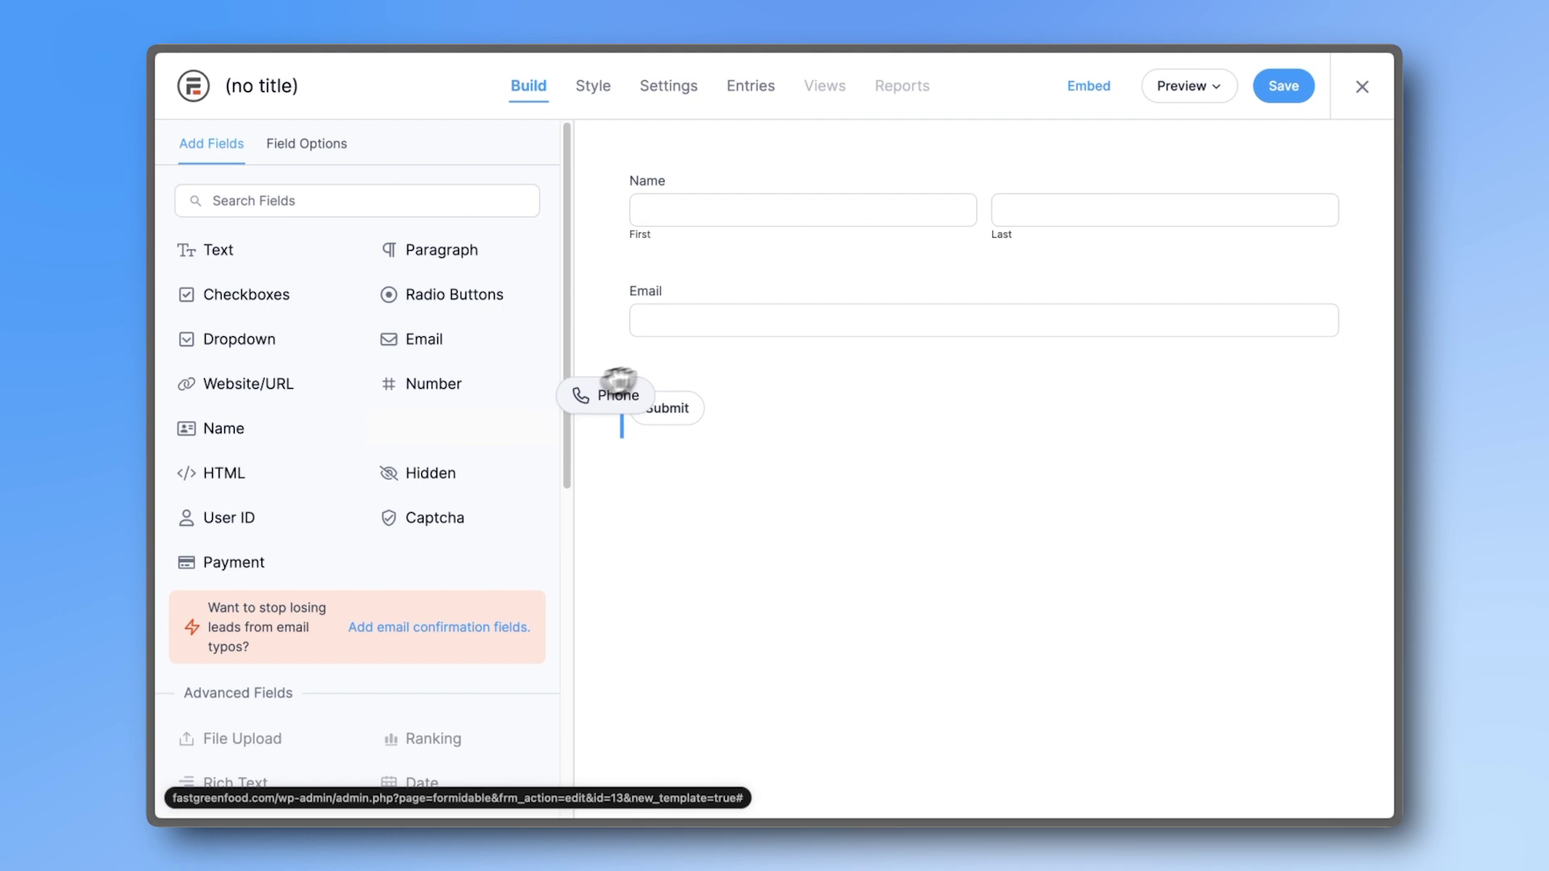
pyautogui.moveTo(426, 434); pyautogui.dragTo(689, 357)
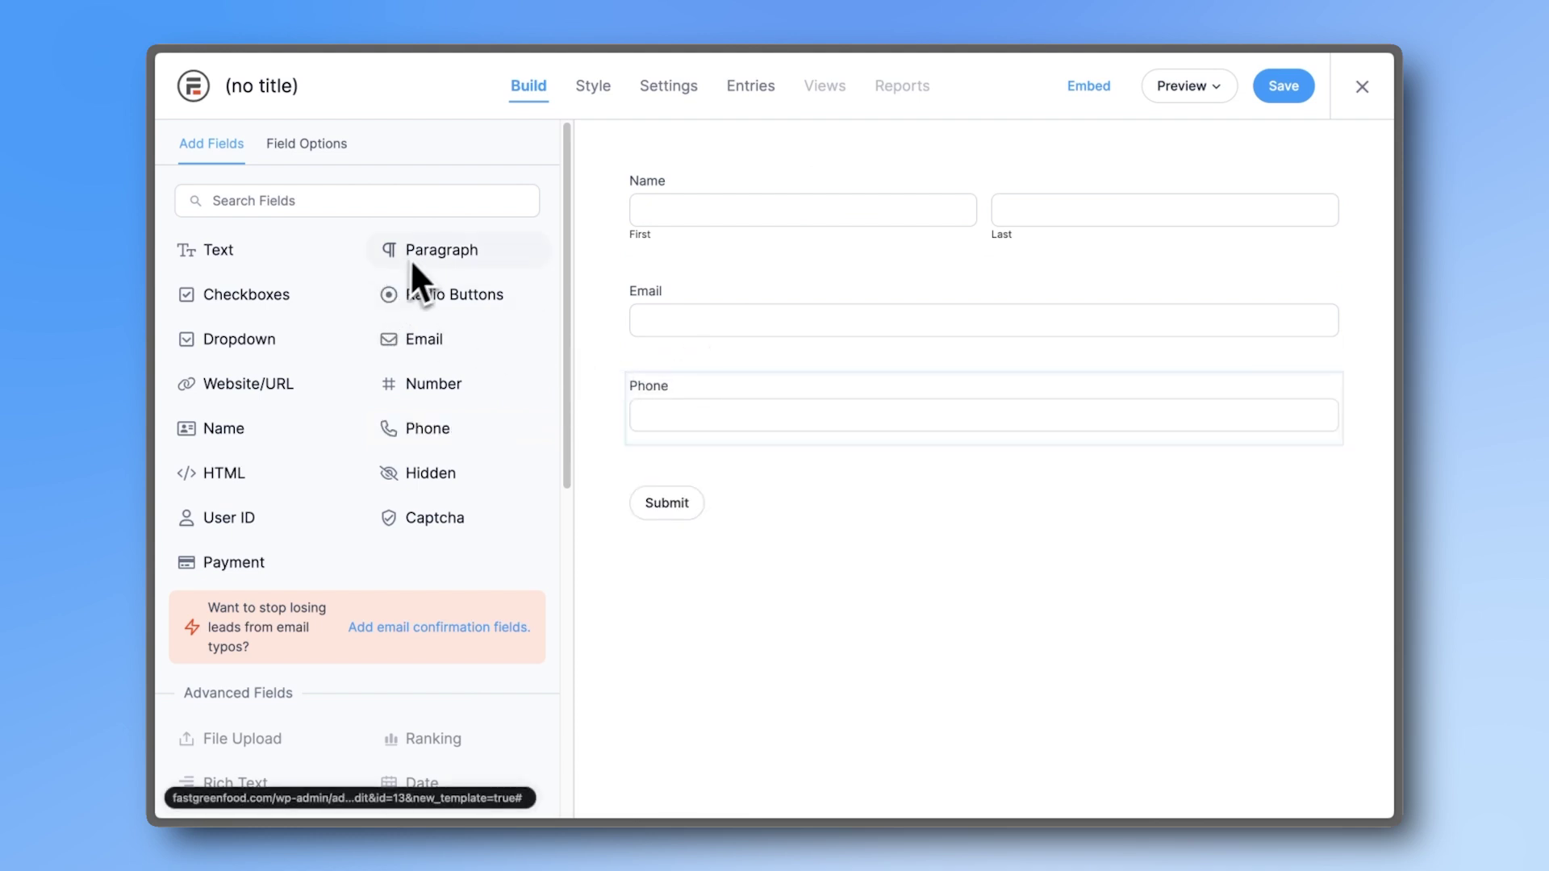
pyautogui.moveTo(410, 255); pyautogui.dragTo(763, 447)
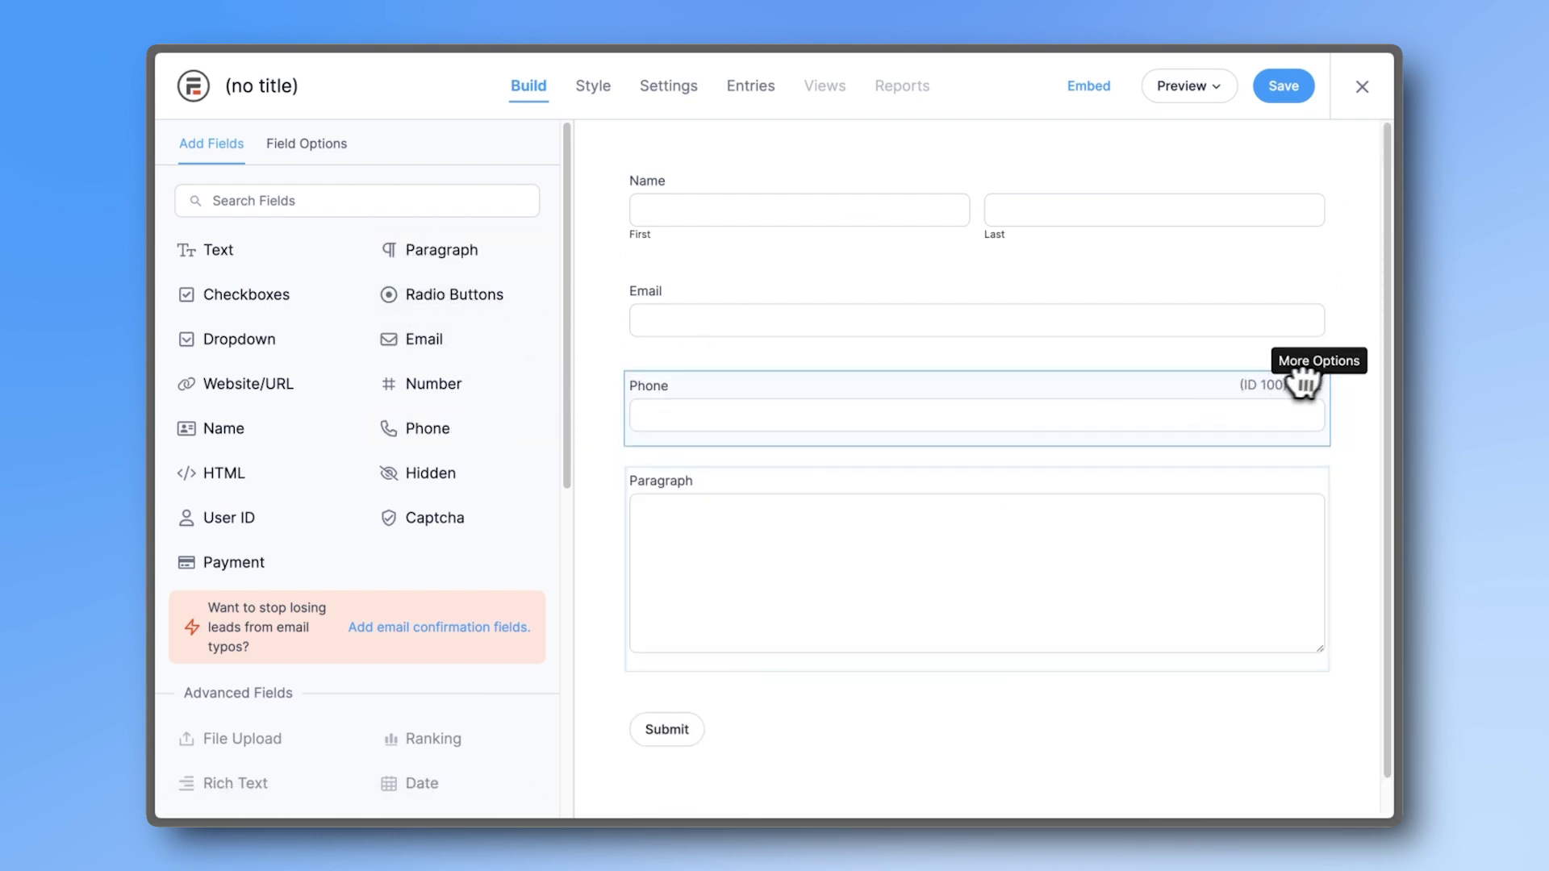
pyautogui.moveTo(1298, 385); pyautogui.dragTo(1322, 330)
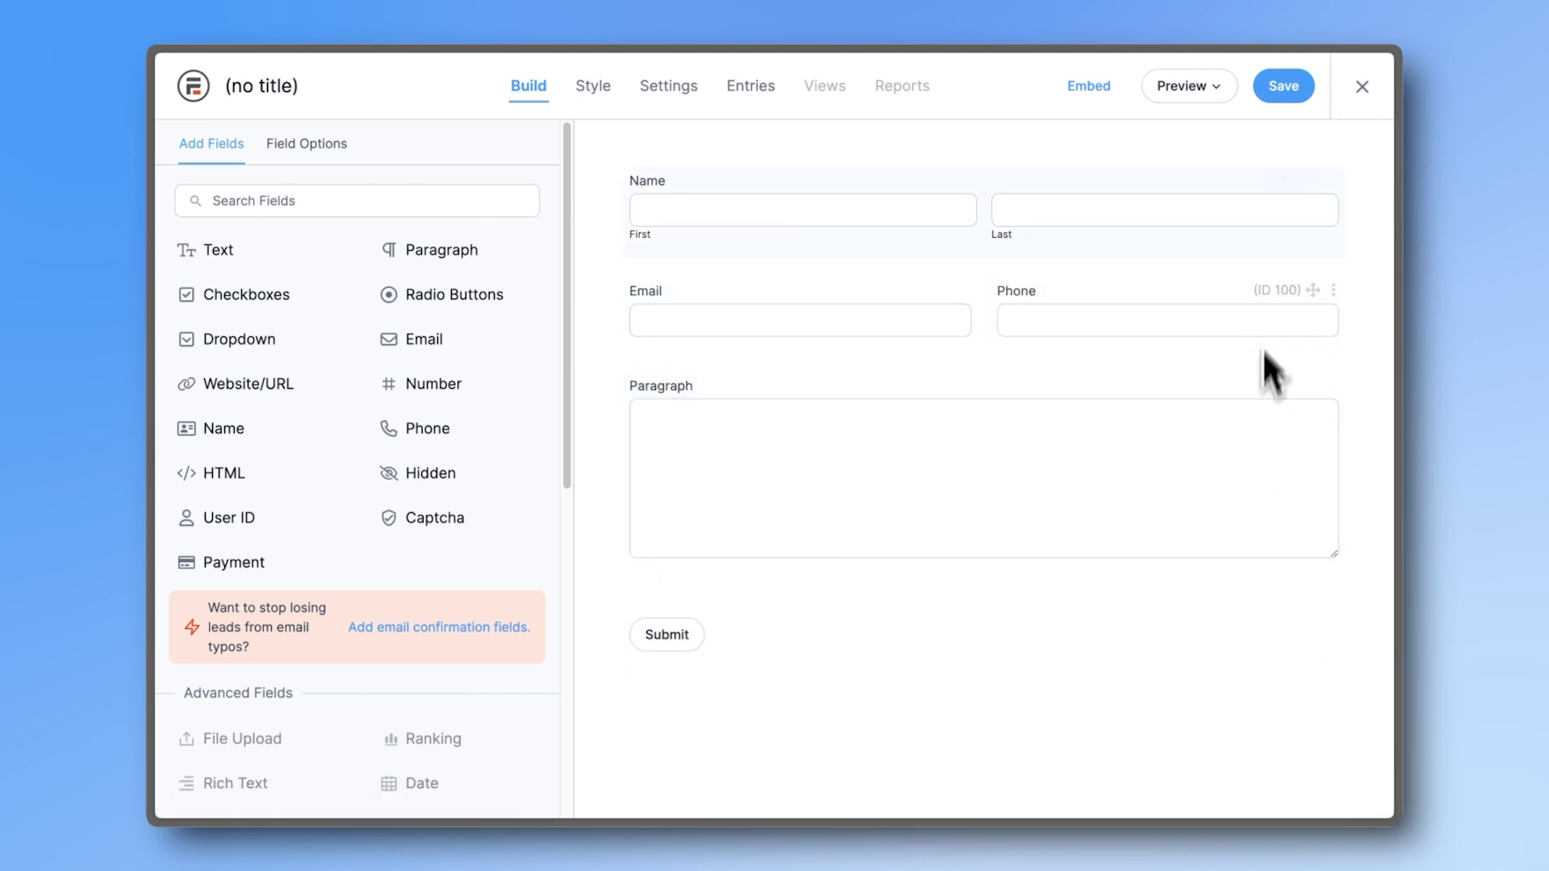
pyautogui.click(1270, 94)
pyautogui.write('Cont')
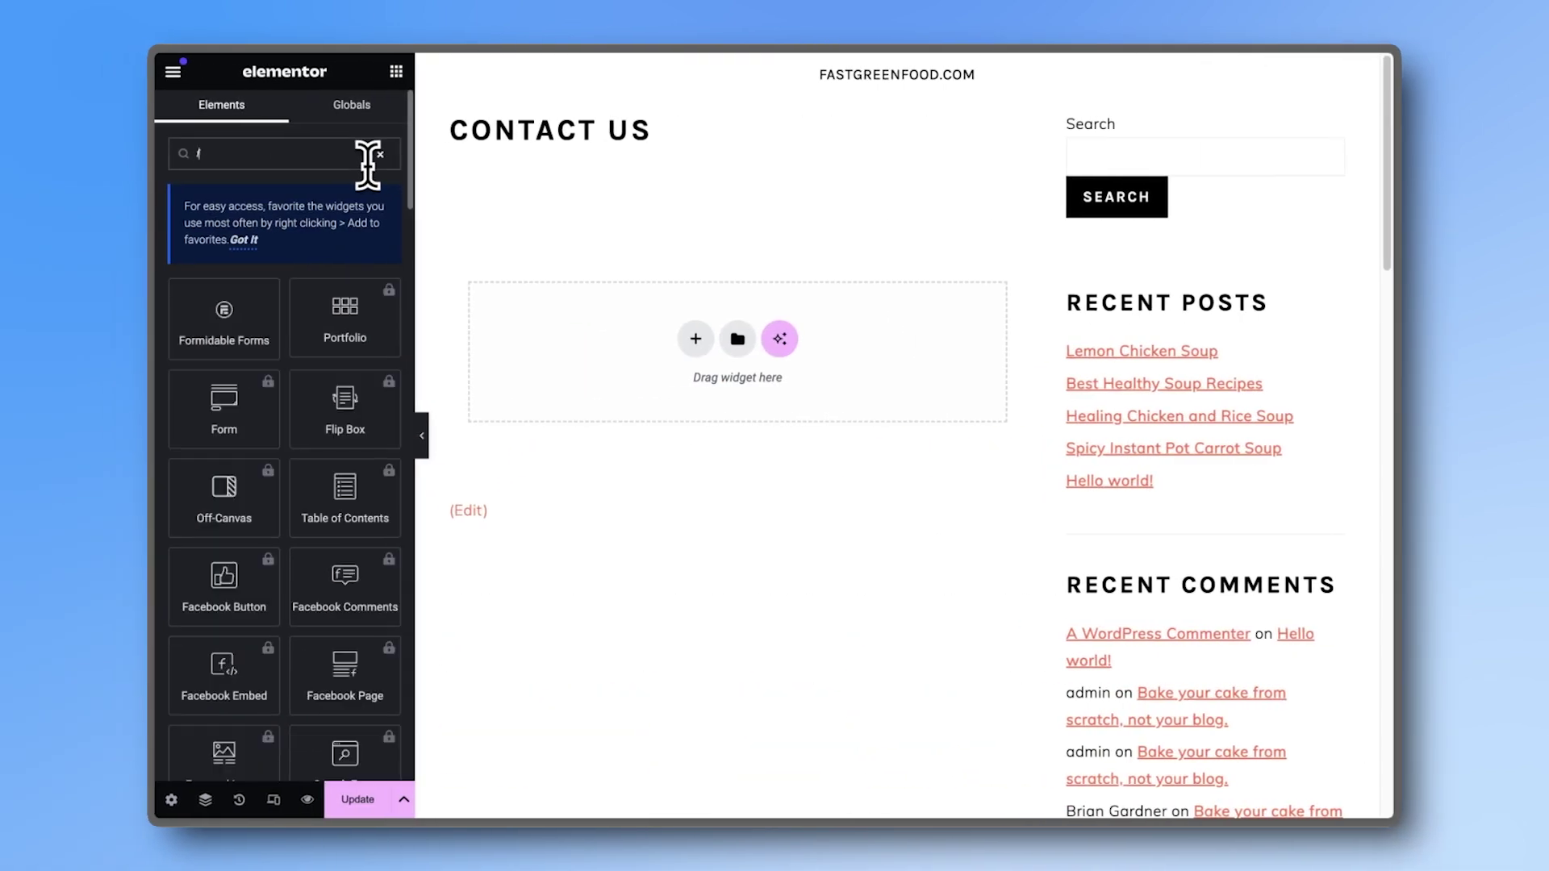
pyautogui.write('orm')
# Add a Formidable Forms widget showing Contact Form to the Contact Us page and update it.
pyautogui.click(225, 318)
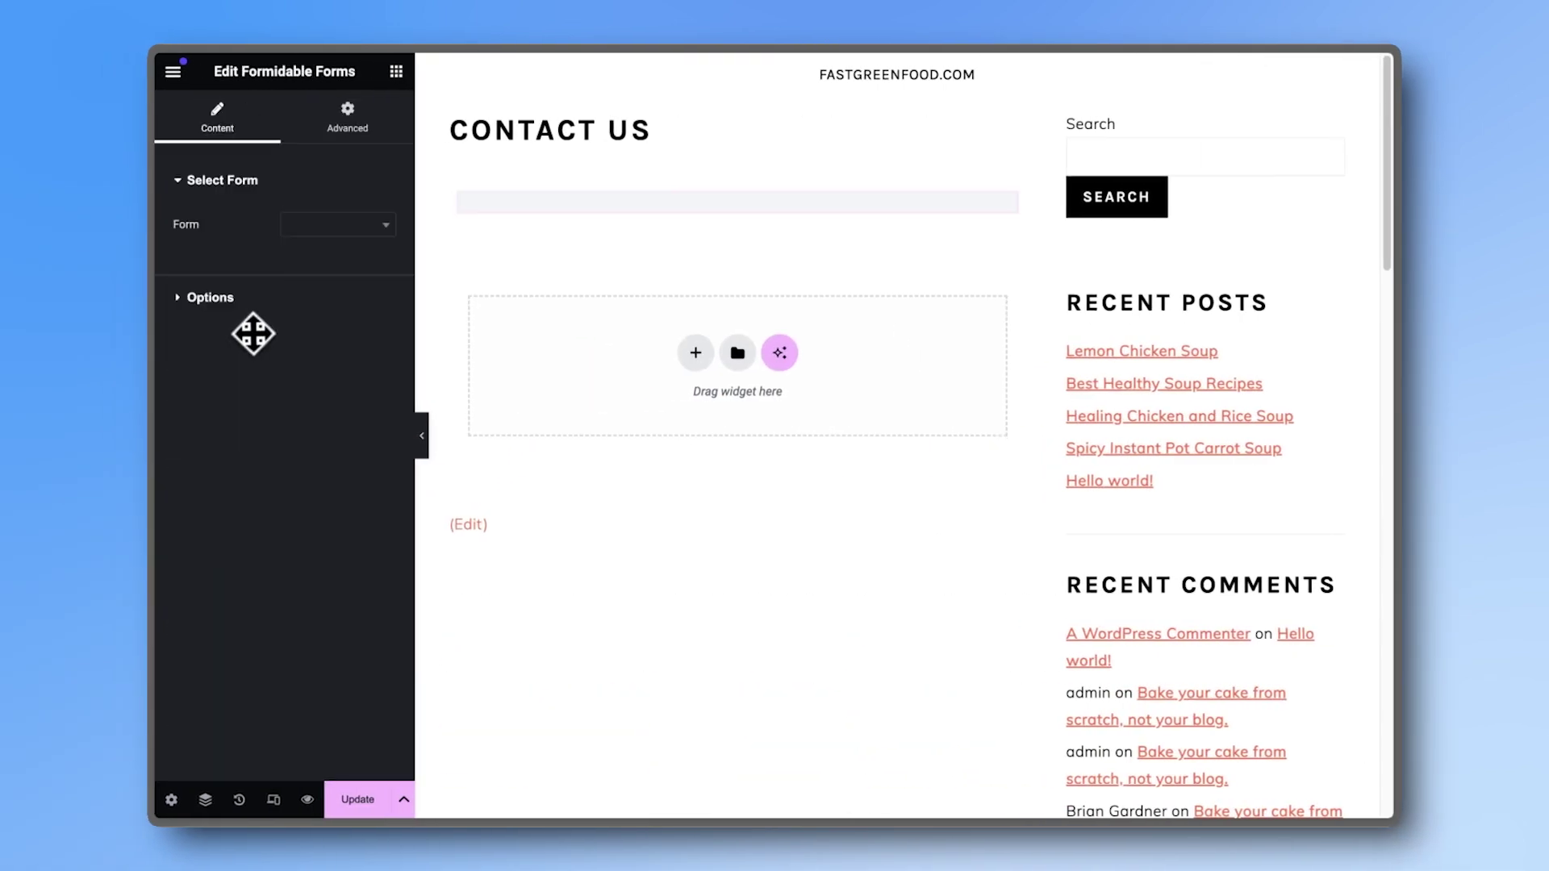
pyautogui.click(337, 226)
pyautogui.click(322, 278)
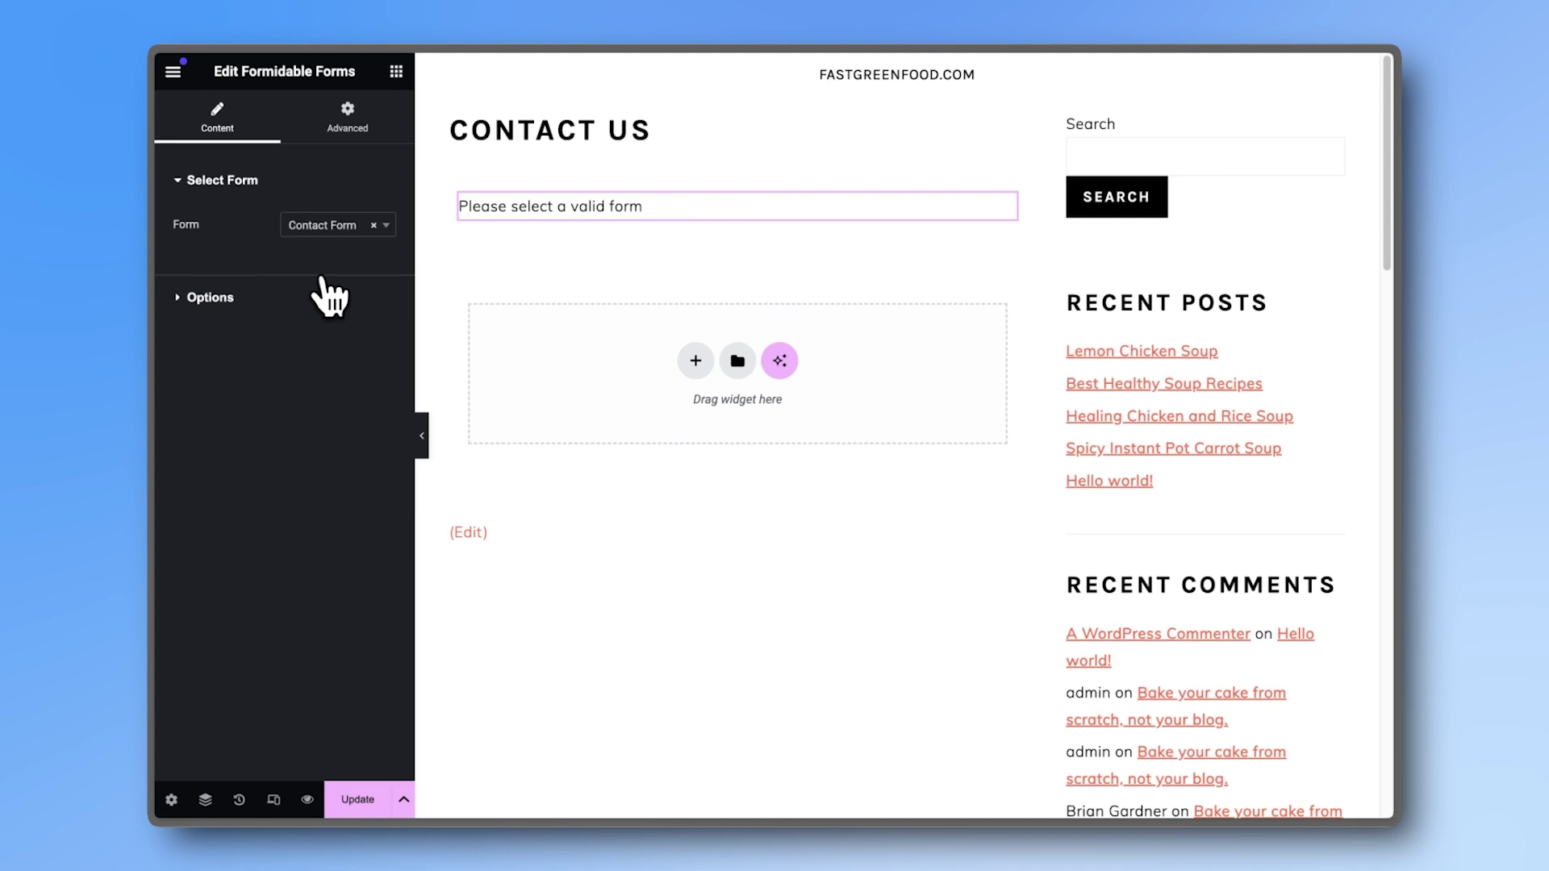
pyautogui.click(351, 801)
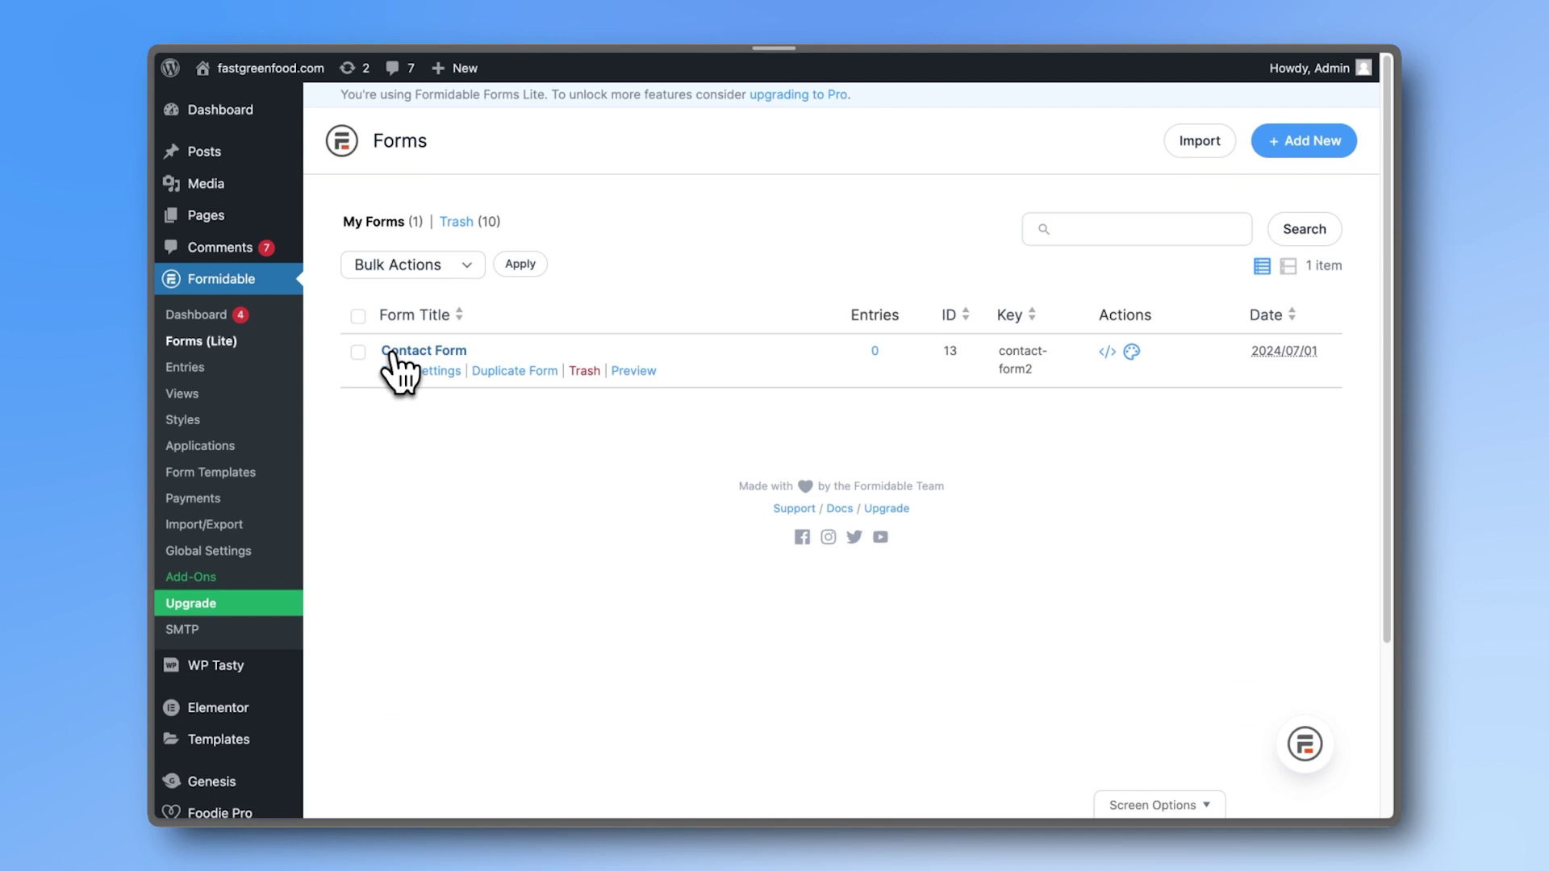
# Open Contact Form's style settings from the builder's styling view.
pyautogui.click(391, 353)
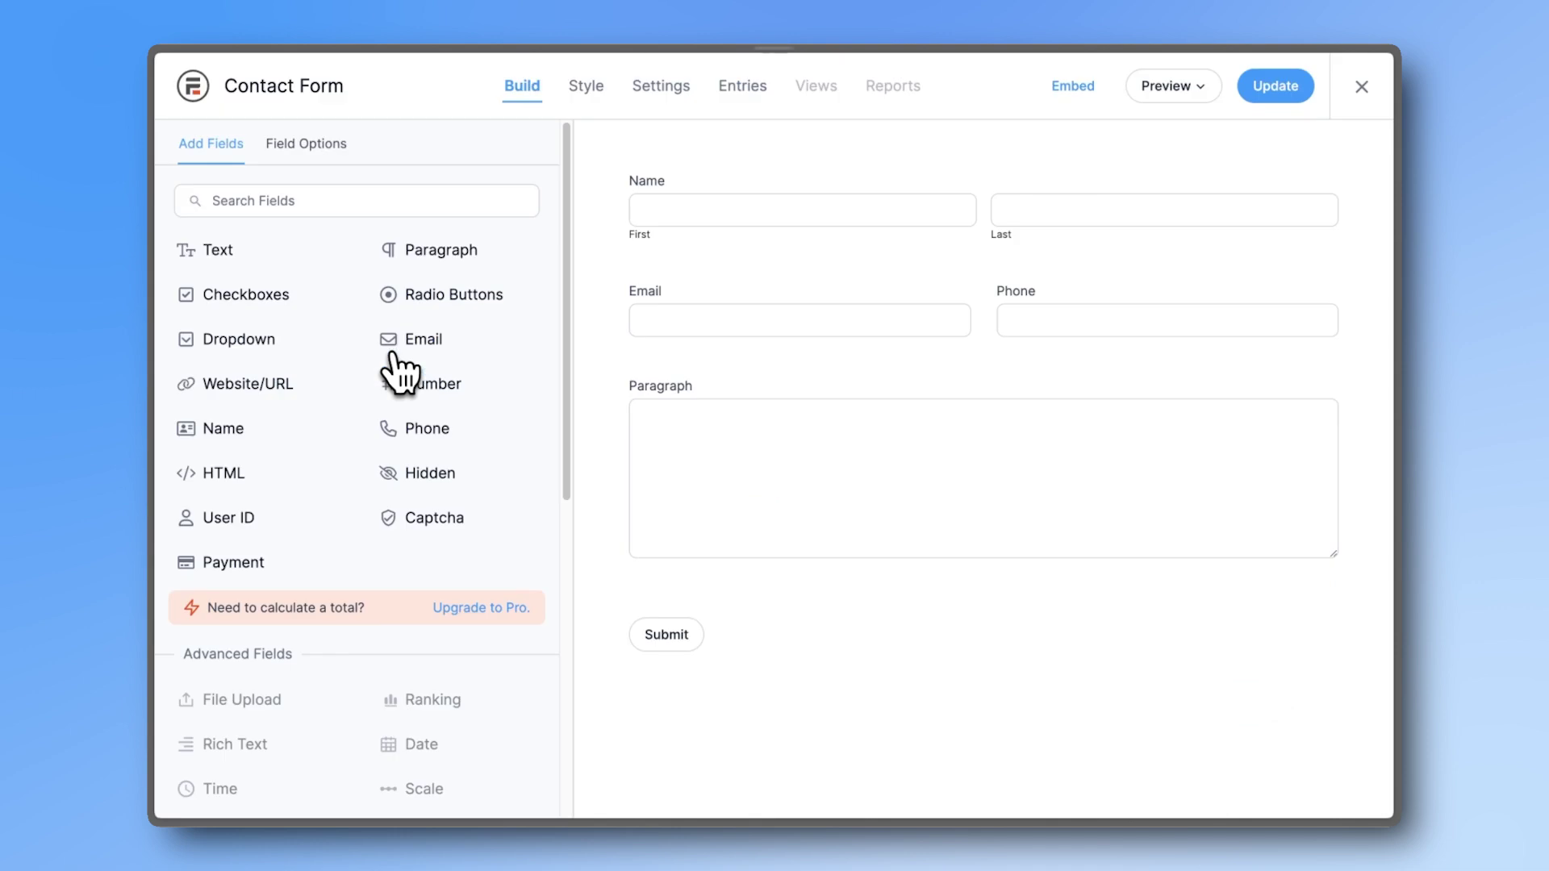
pyautogui.click(580, 98)
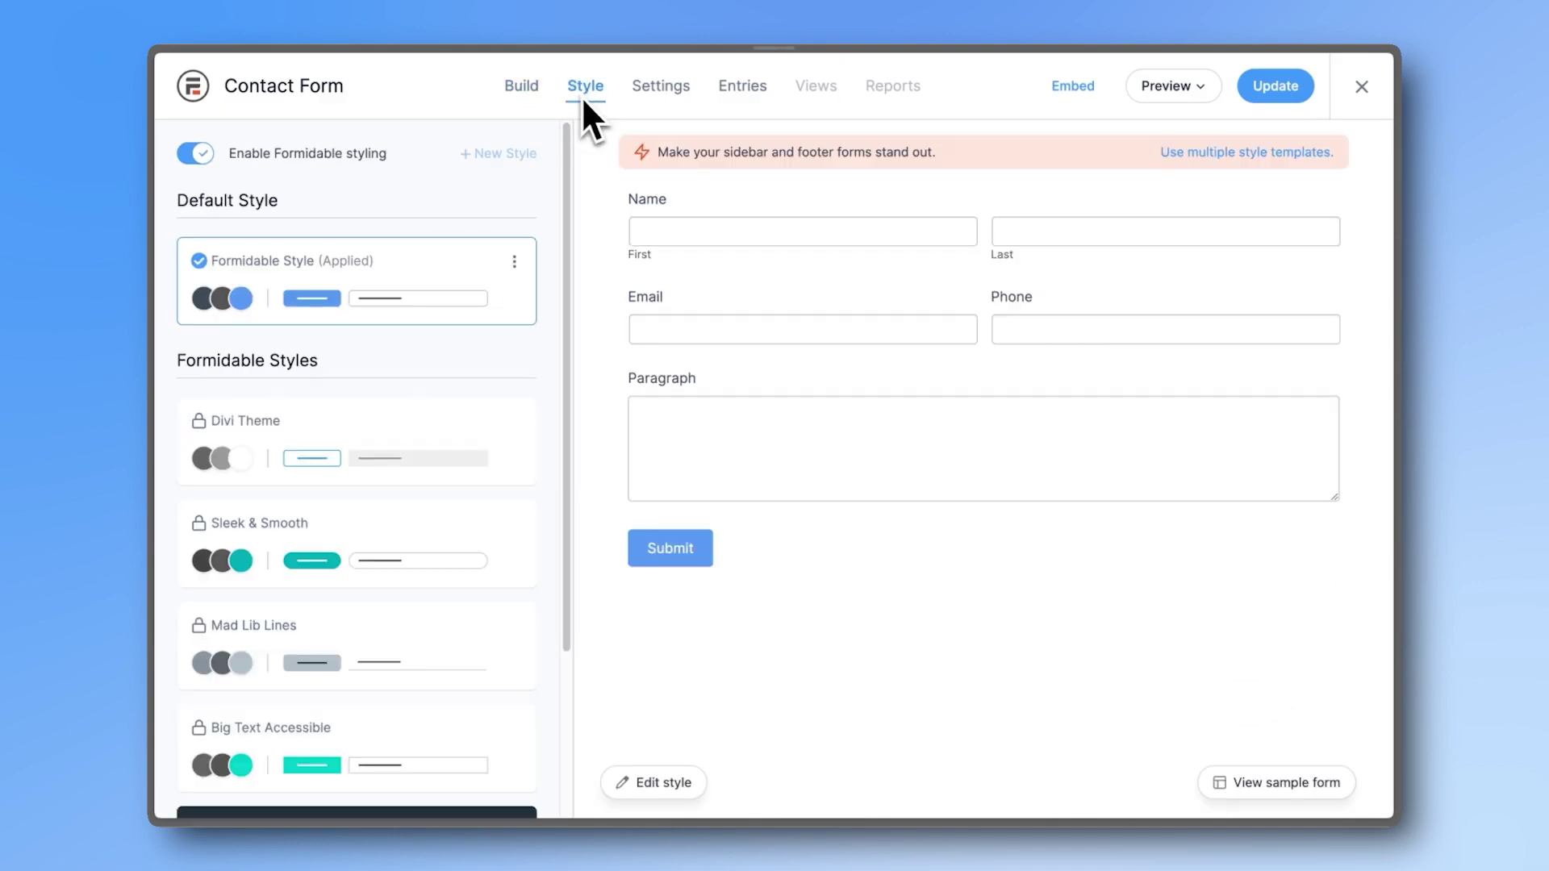
pyautogui.click(514, 264)
pyautogui.click(519, 296)
pyautogui.click(511, 318)
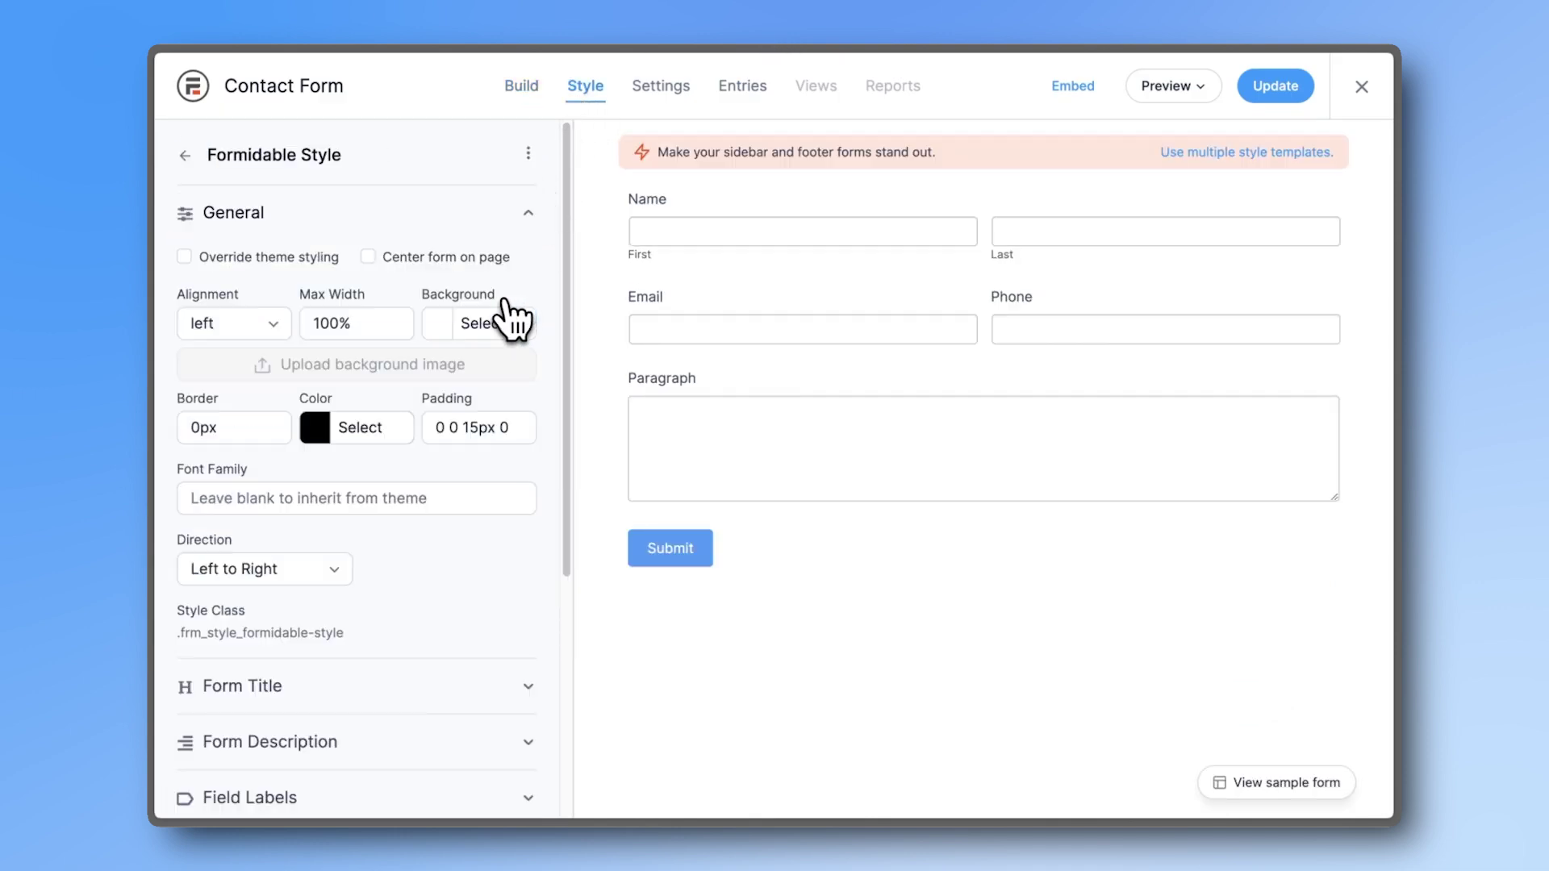
pyautogui.scroll(-3, 512, 319)
pyautogui.scroll(-3, 512, 319)
pyautogui.scroll(-1, 512, 318)
# Give the submit button an orange background and border, save, and view the form's entries.
pyautogui.click(310, 741)
pyautogui.click(231, 569)
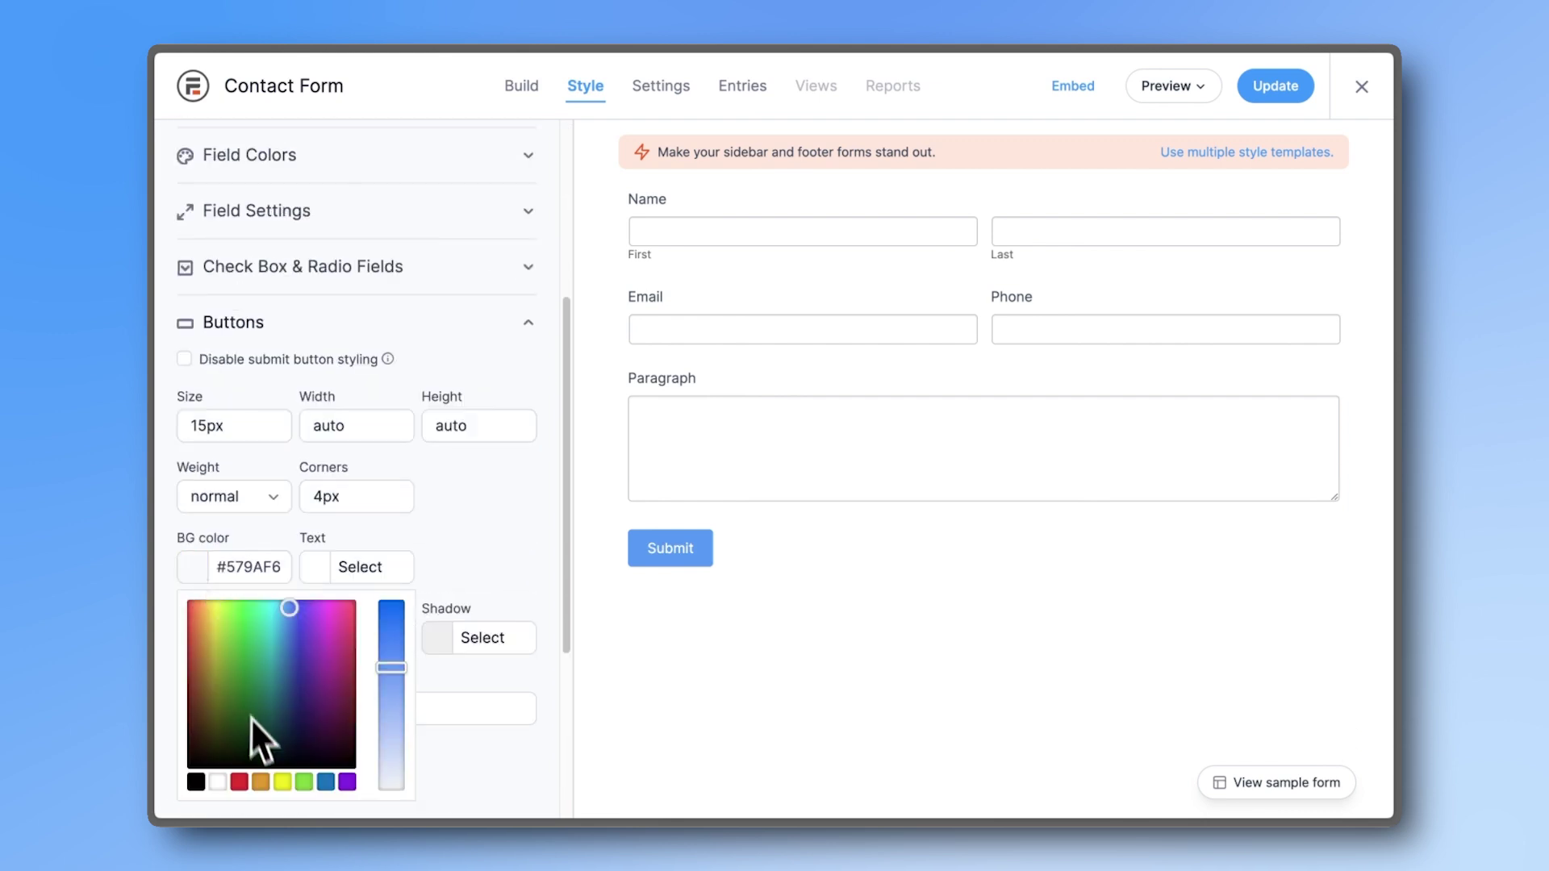
pyautogui.click(260, 780)
pyautogui.click(363, 699)
pyautogui.click(242, 637)
pyautogui.scroll(-1, 256, 717)
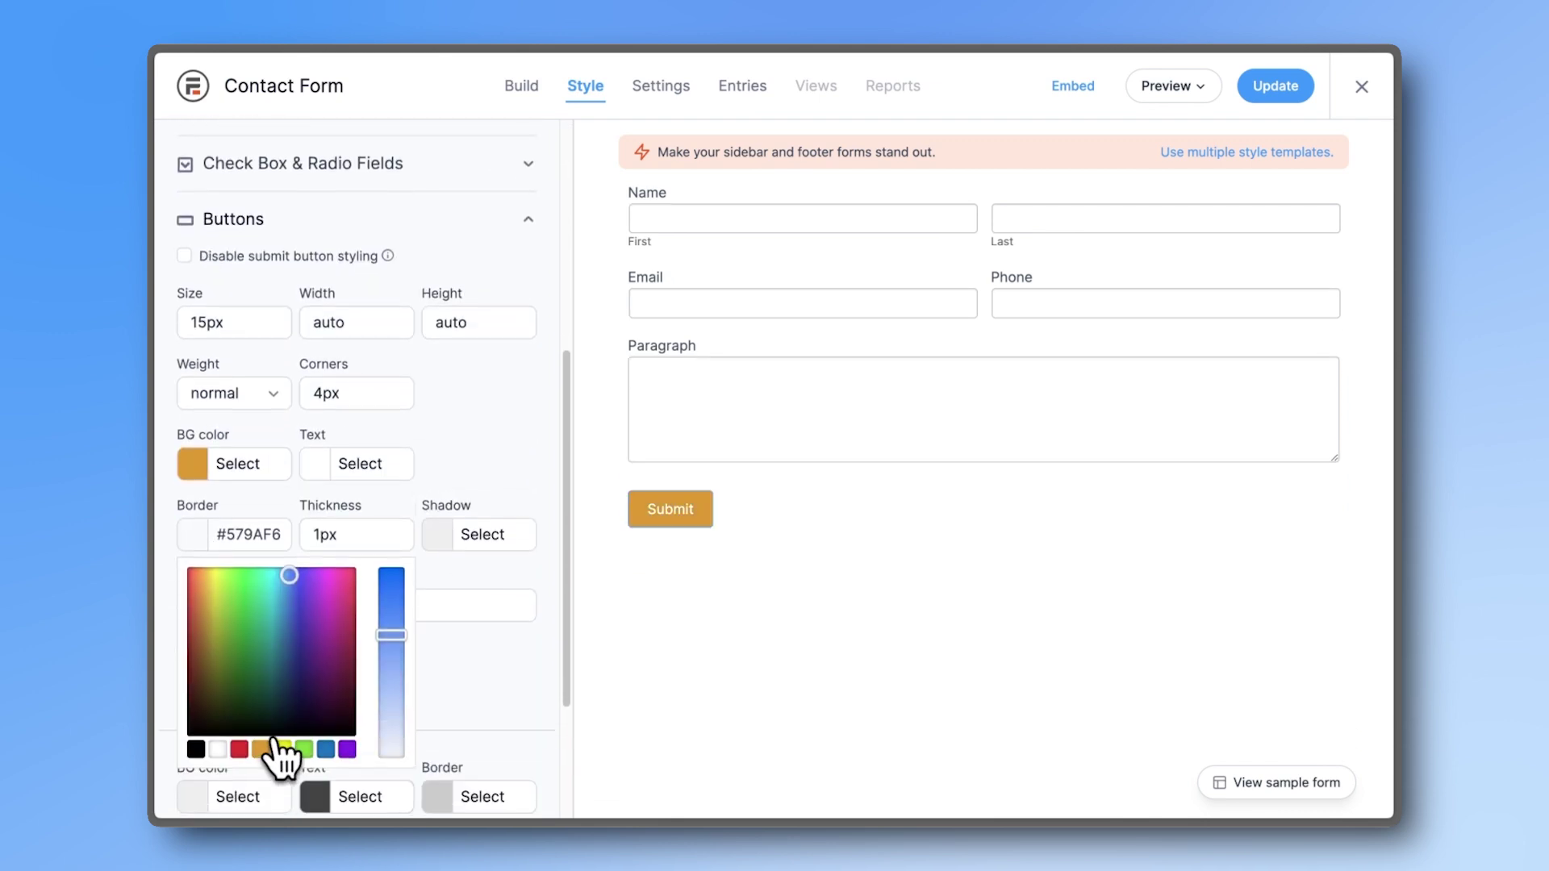
pyautogui.click(261, 747)
pyautogui.click(484, 684)
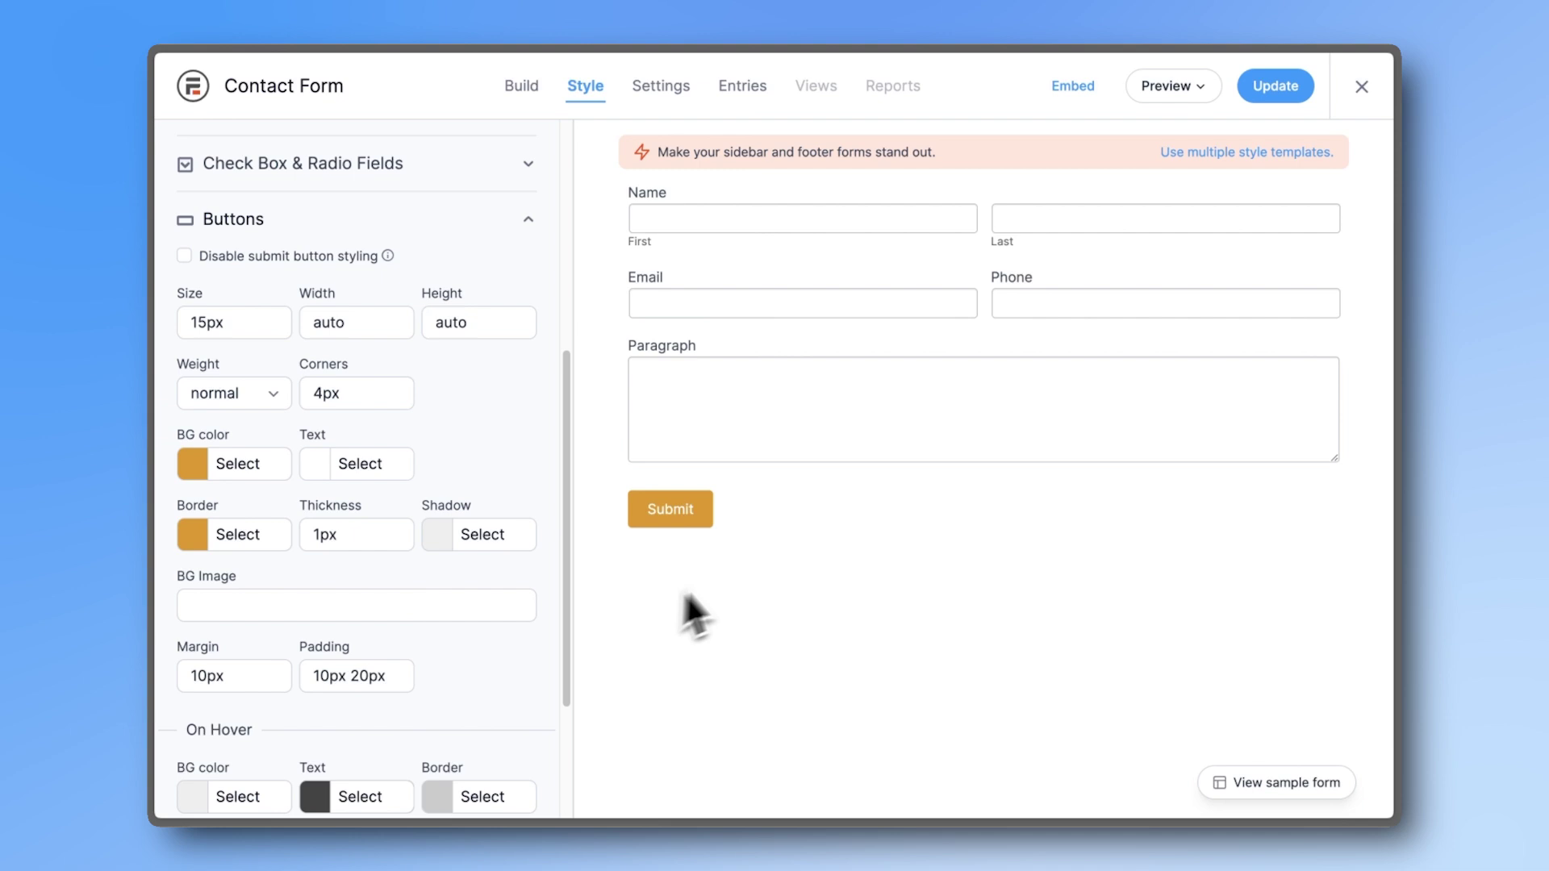
pyautogui.click(1259, 95)
pyautogui.click(754, 104)
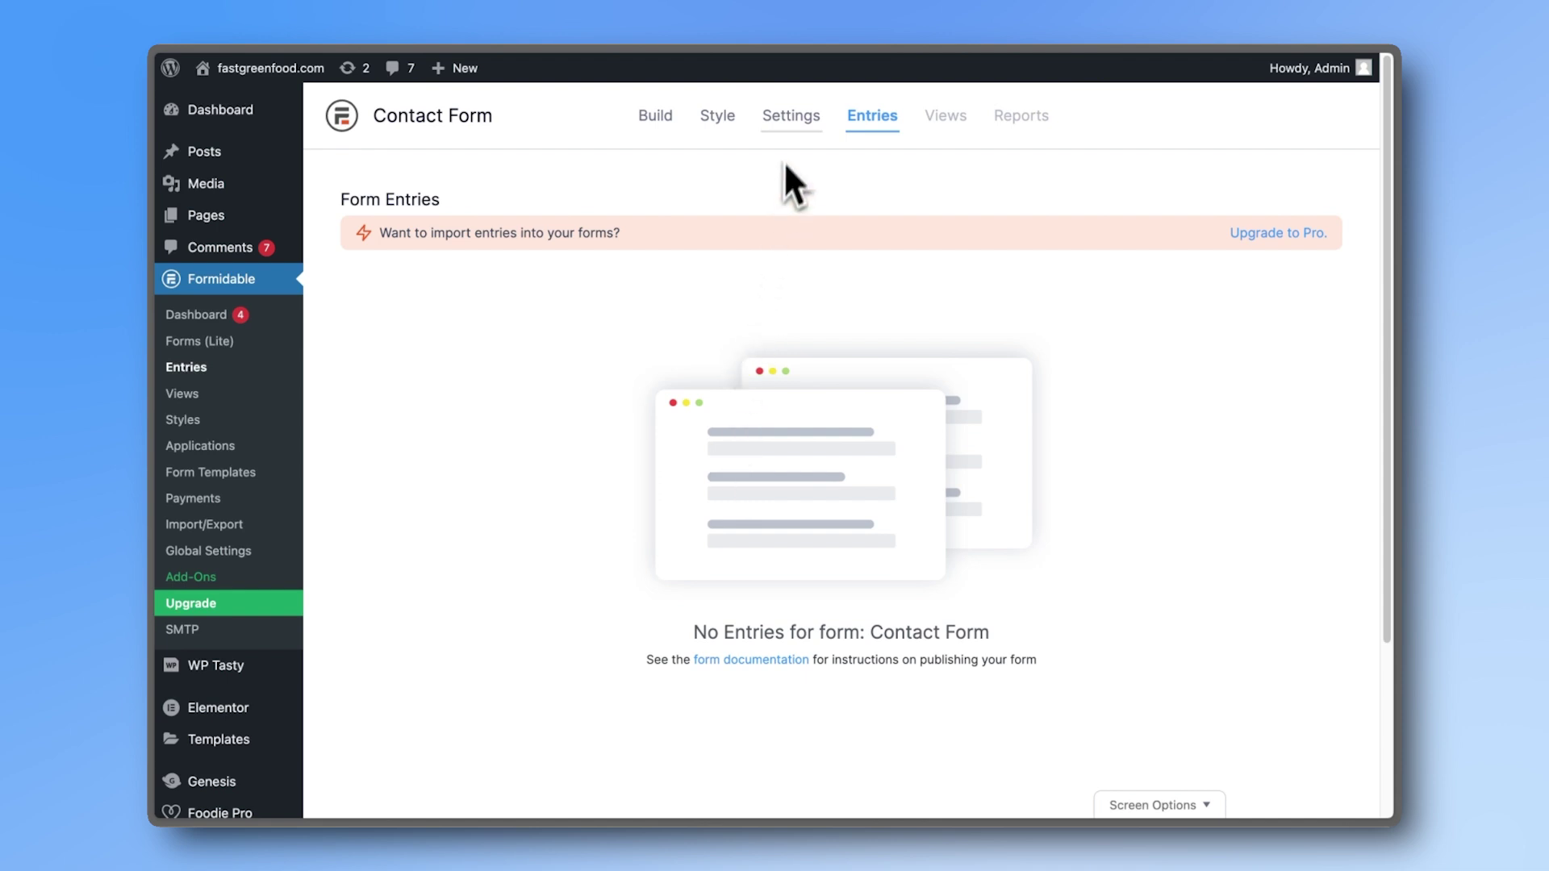
# Set Contact Form's Confirmation action to Show Page Content, leaving the page unselected.
pyautogui.click(790, 121)
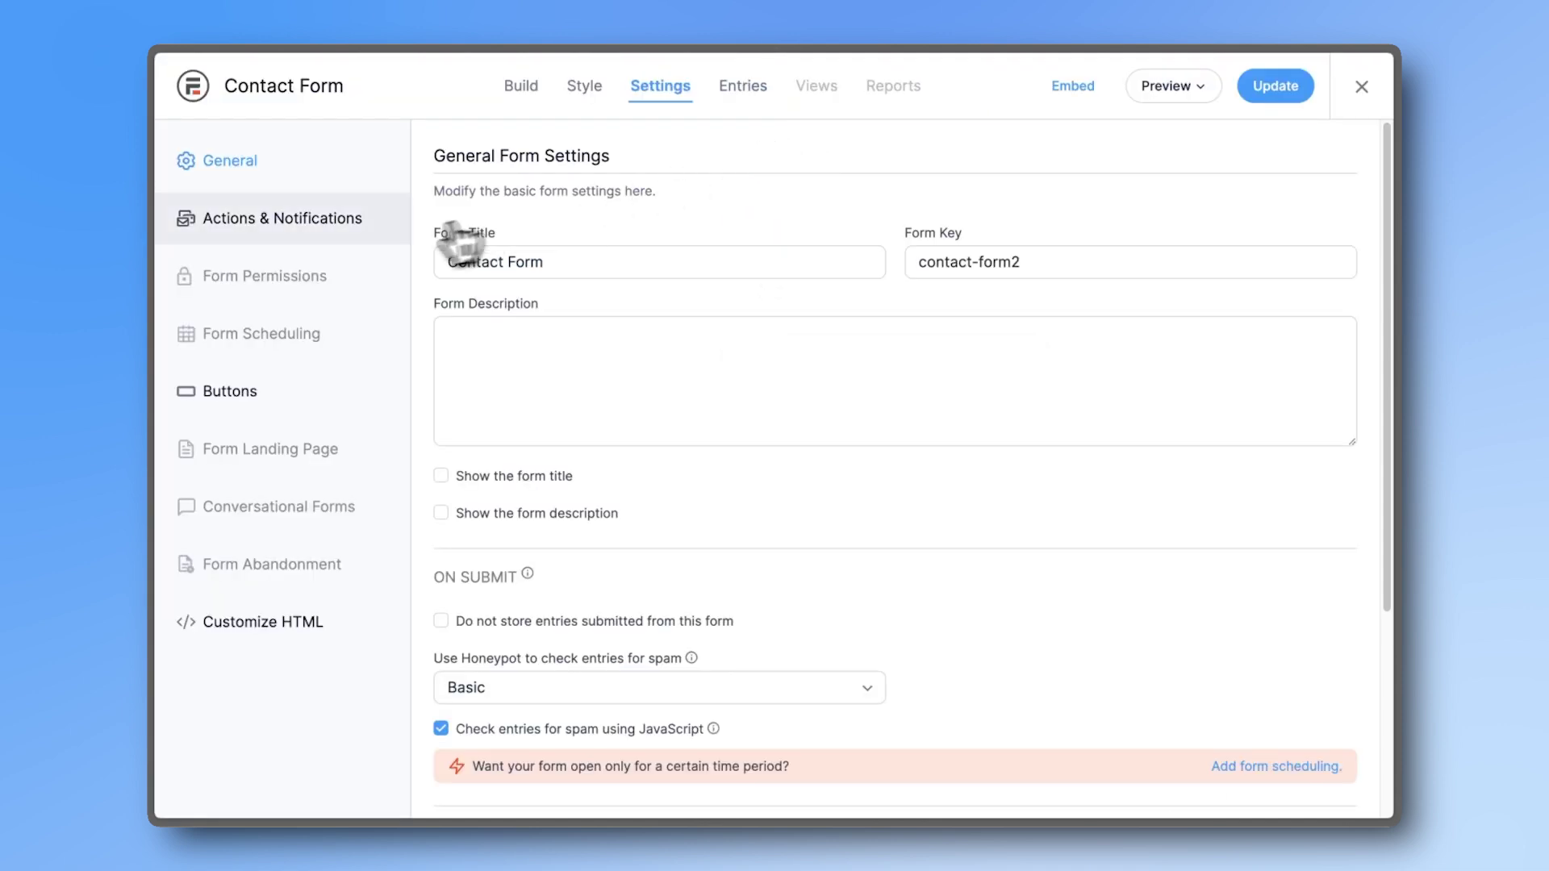
pyautogui.click(344, 230)
pyautogui.click(514, 473)
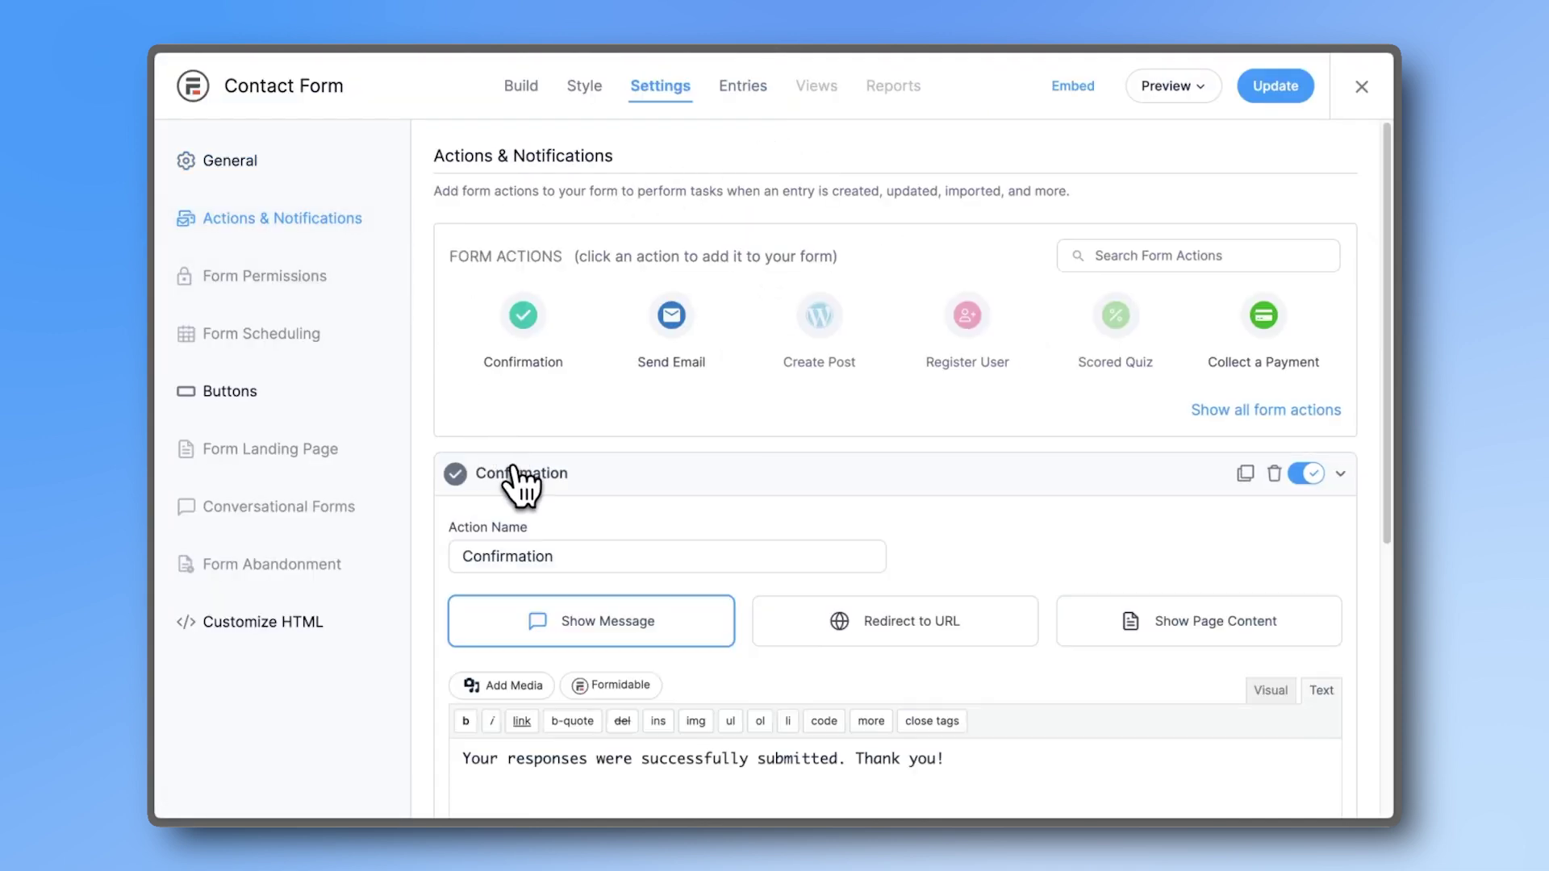
pyautogui.scroll(-2, 515, 478)
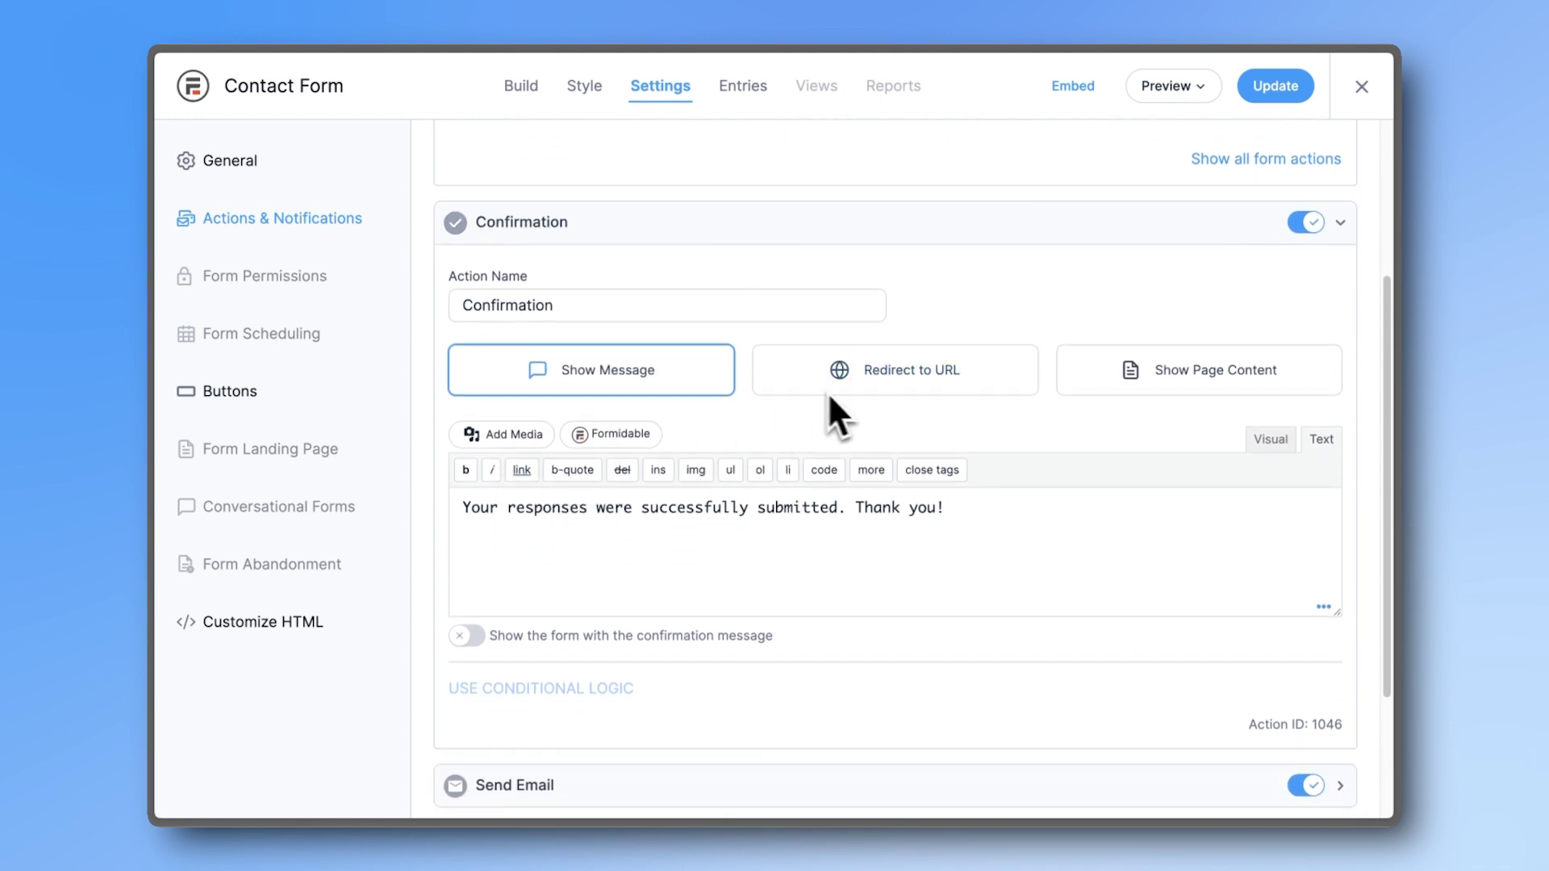
pyautogui.click(906, 390)
pyautogui.click(1126, 381)
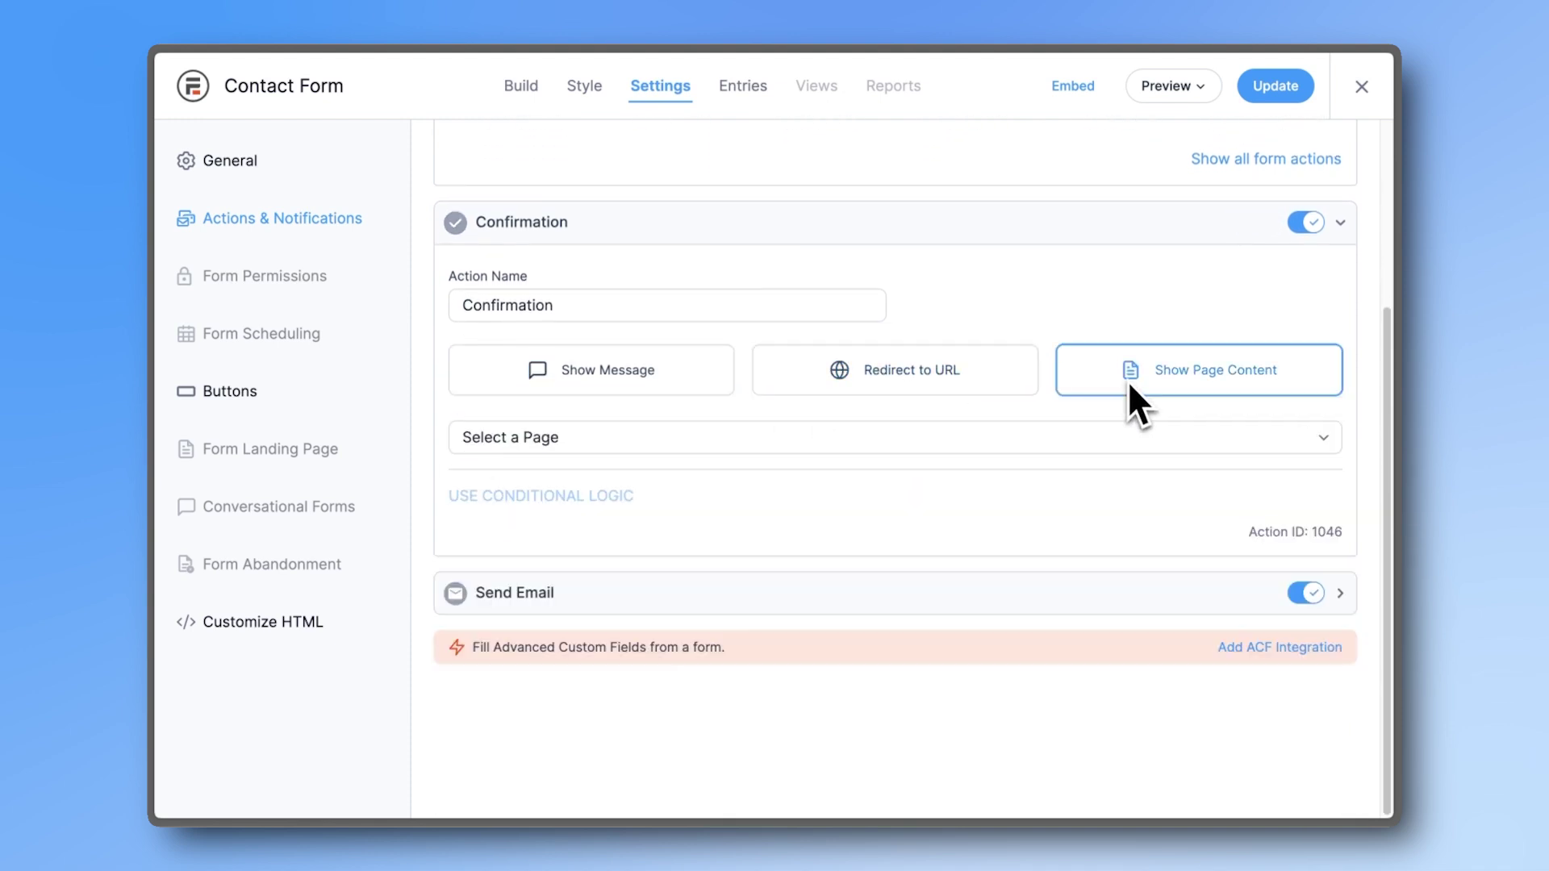
pyautogui.click(1107, 435)
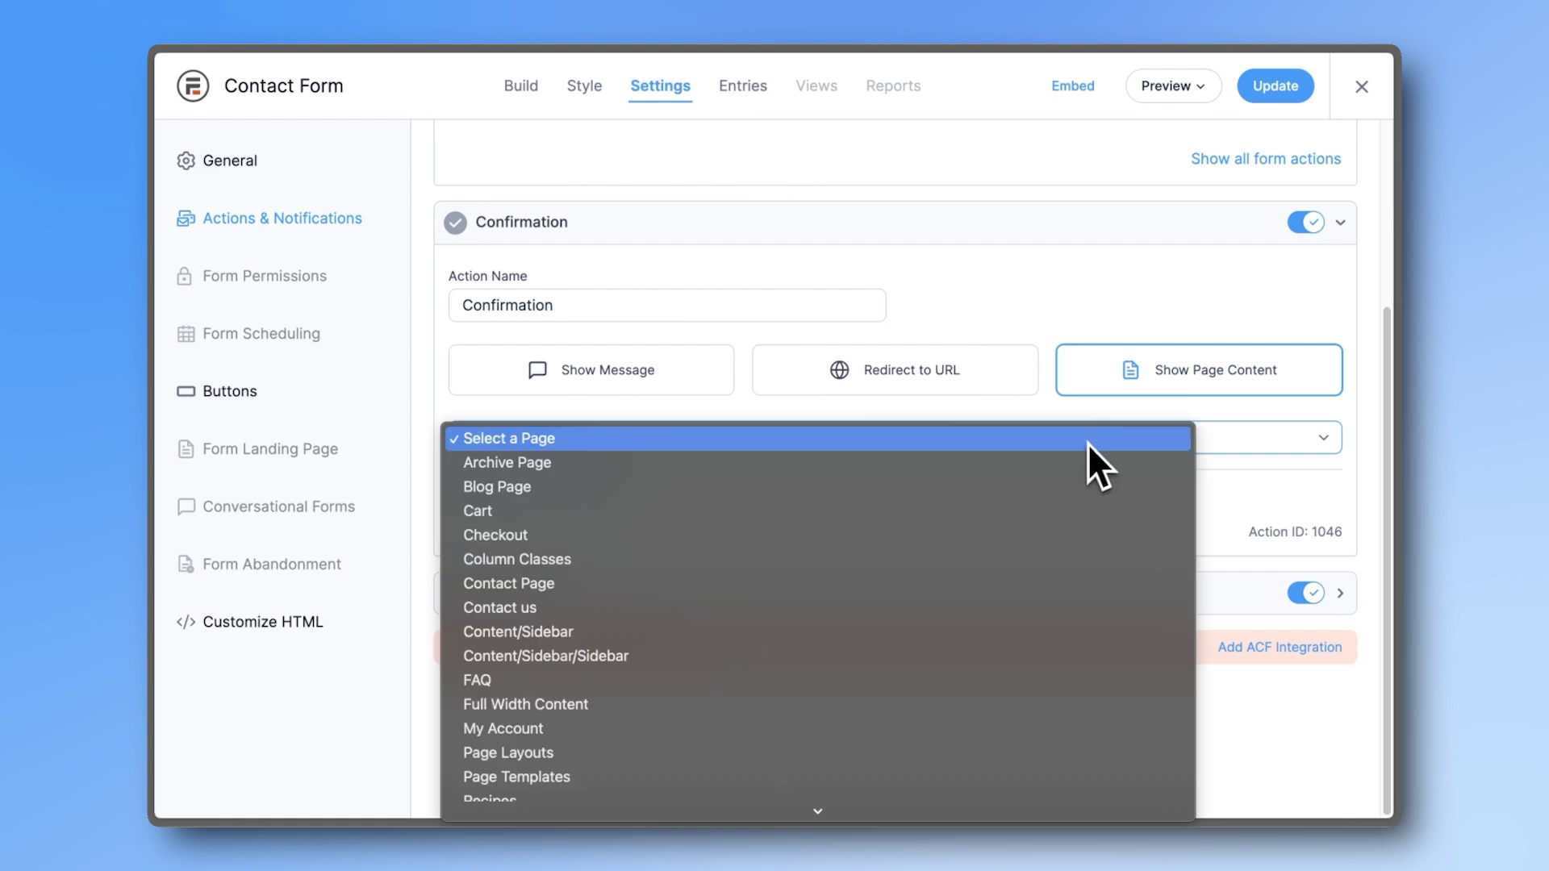
pyautogui.click(1166, 427)
# Set the Send Email action's recipient to the form's Email field [99].
pyautogui.click(923, 593)
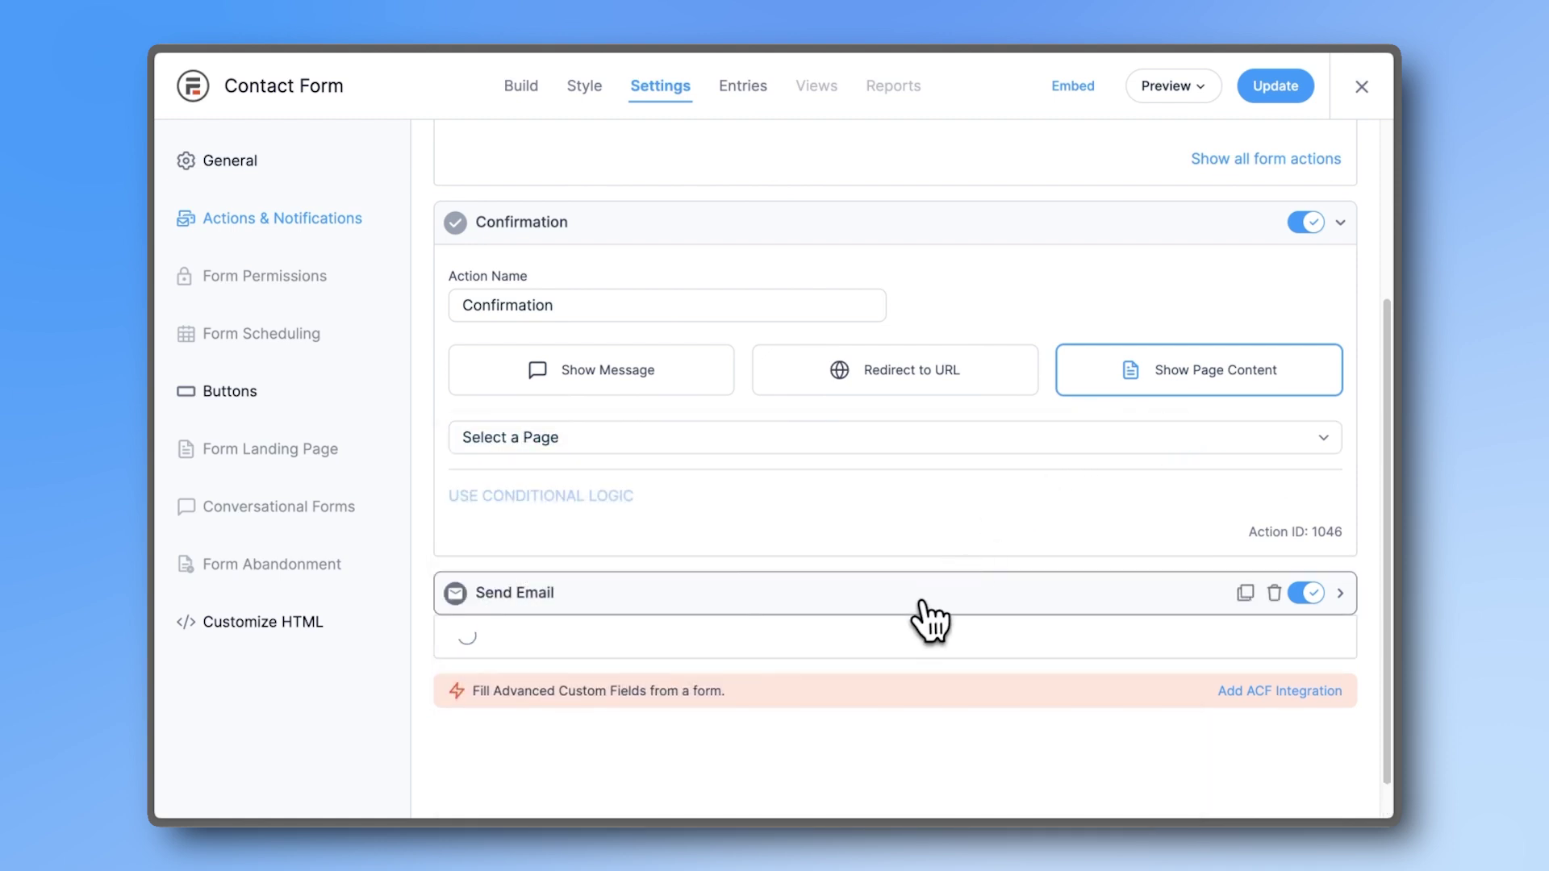
pyautogui.scroll(-2, 919, 604)
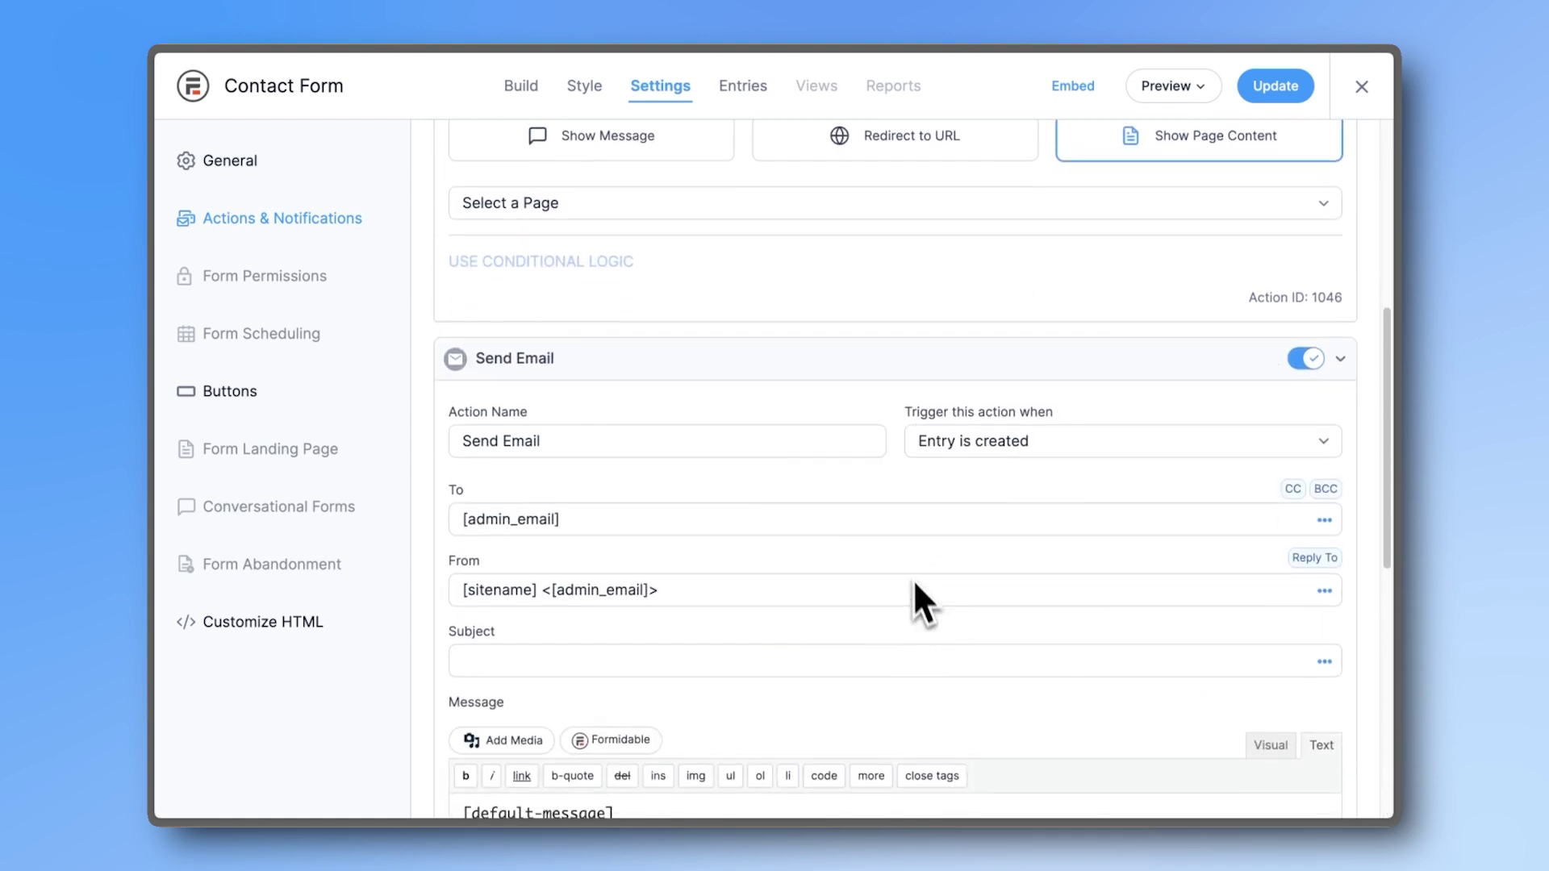
pyautogui.click(899, 526)
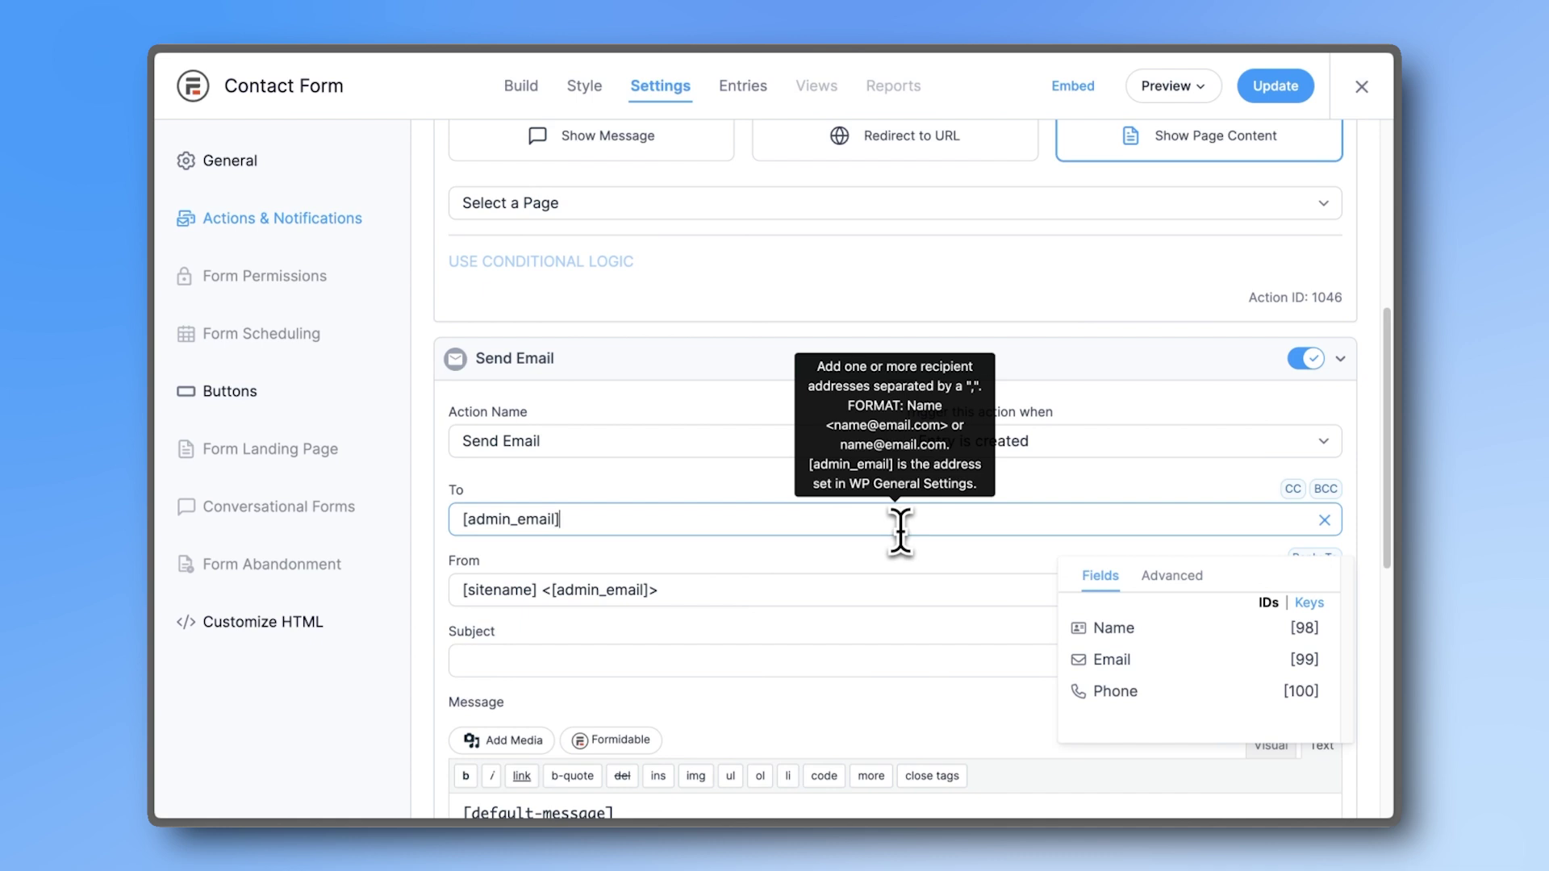
pyautogui.hotkey('ctrl', 'a')
pyautogui.click(1120, 666)
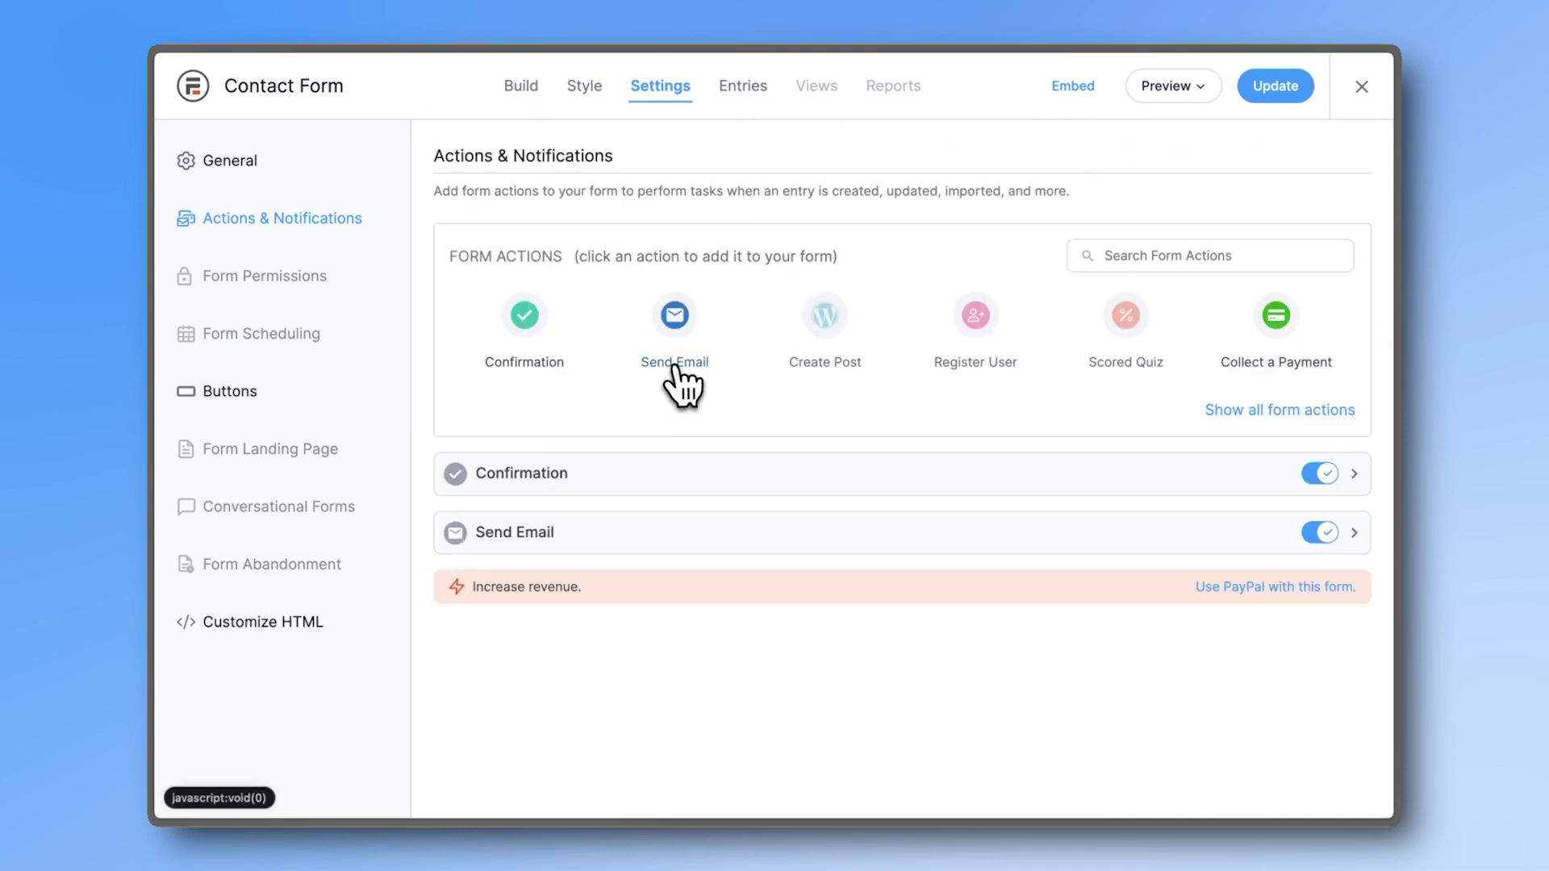
# Add a second Send Email action, edit its recipient address, and collapse it.
pyautogui.click(674, 366)
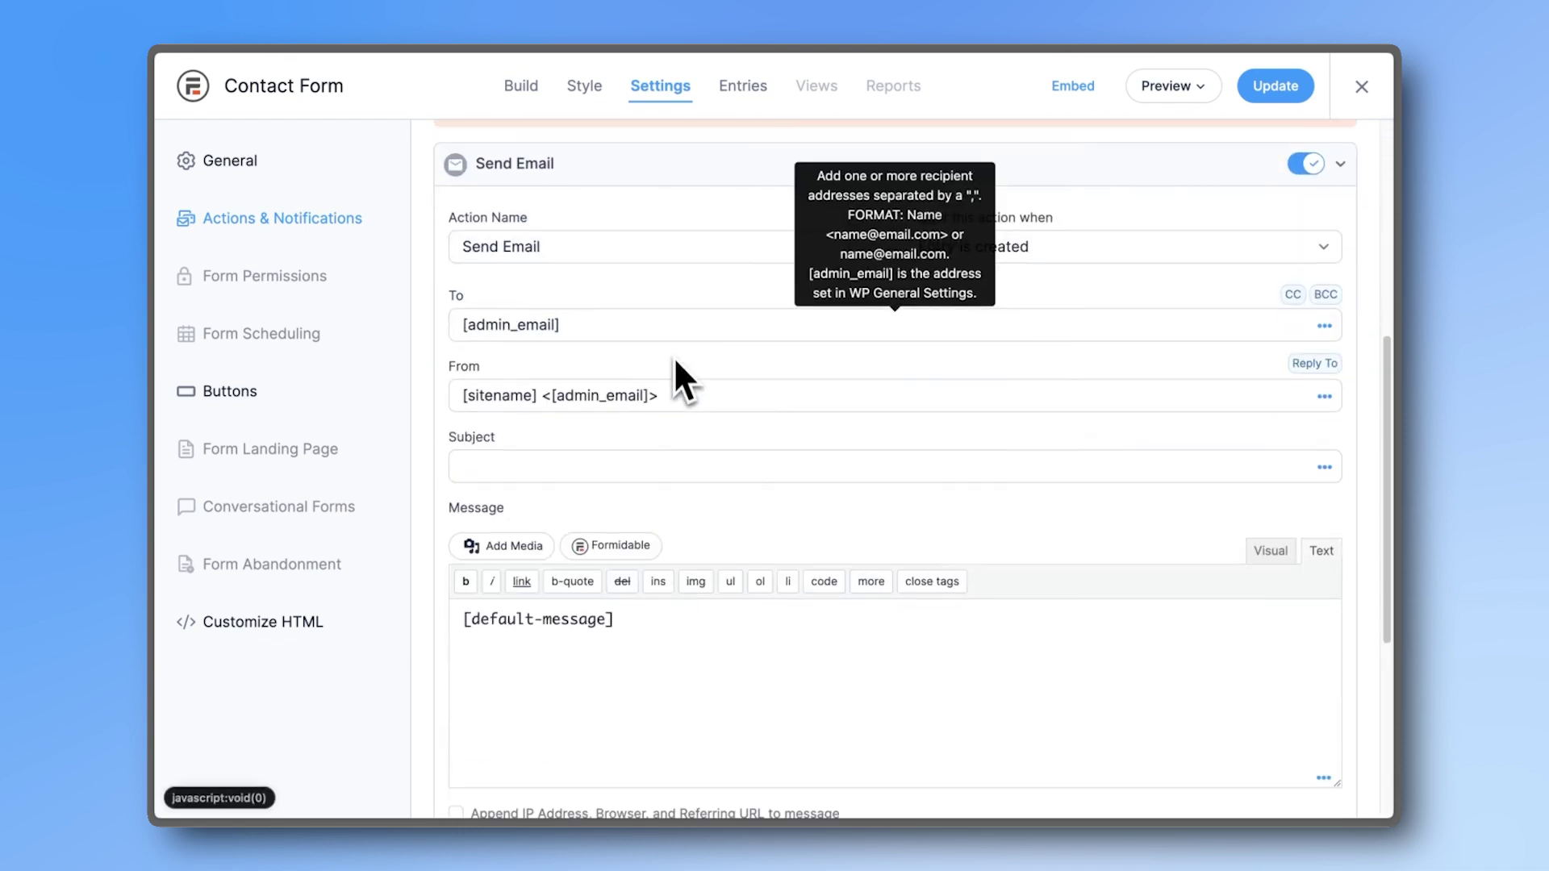
pyautogui.moveTo(665, 311); pyautogui.dragTo(503, 310)
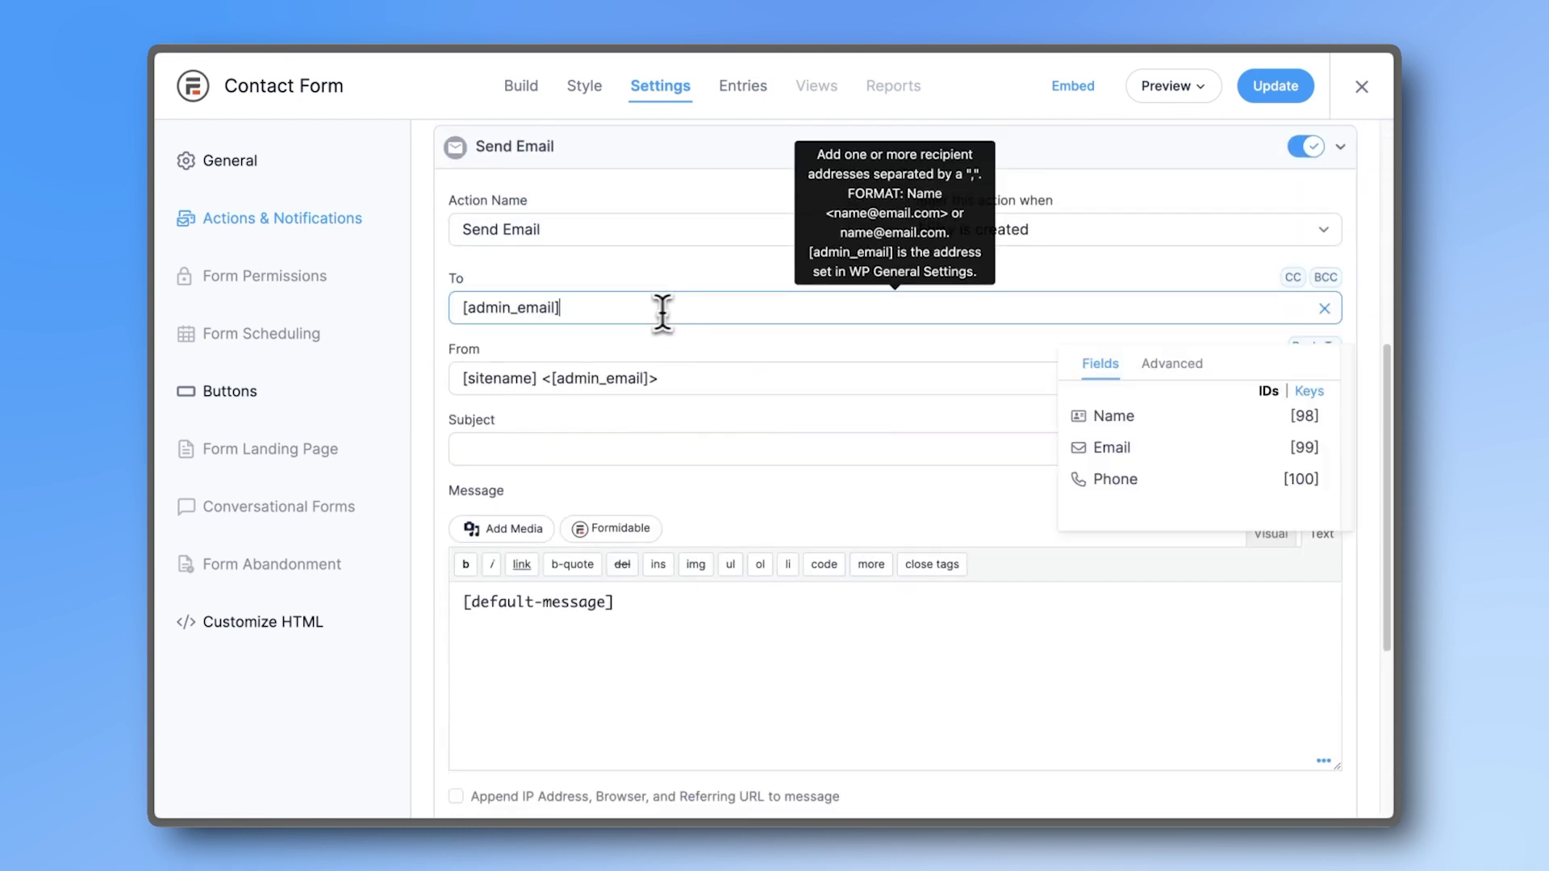
pyautogui.click(439, 315)
pyautogui.scroll(2, 438, 315)
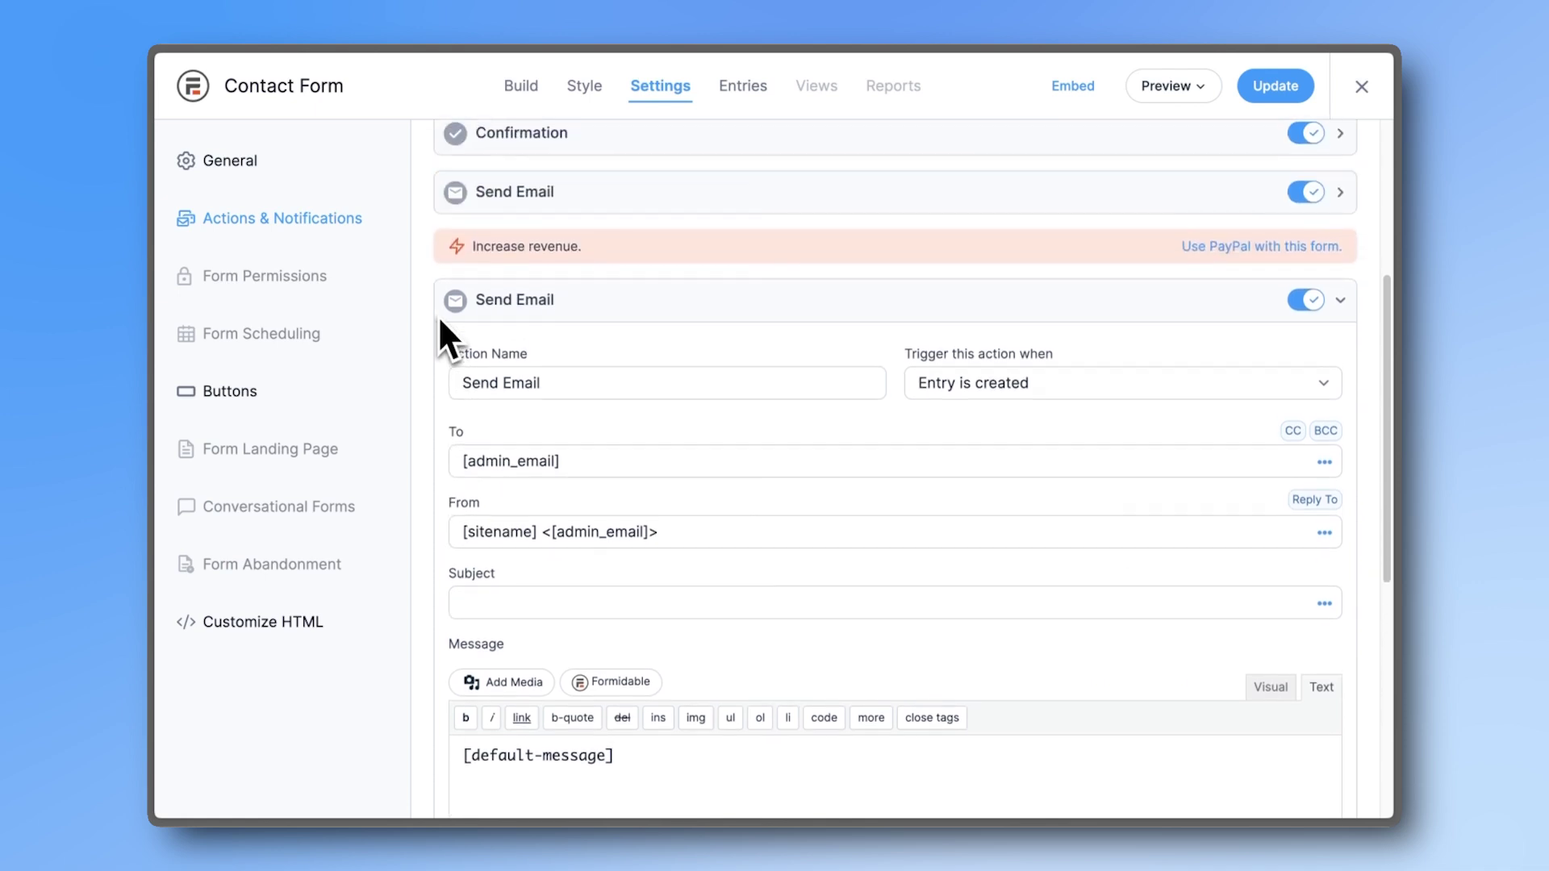
pyautogui.click(437, 316)
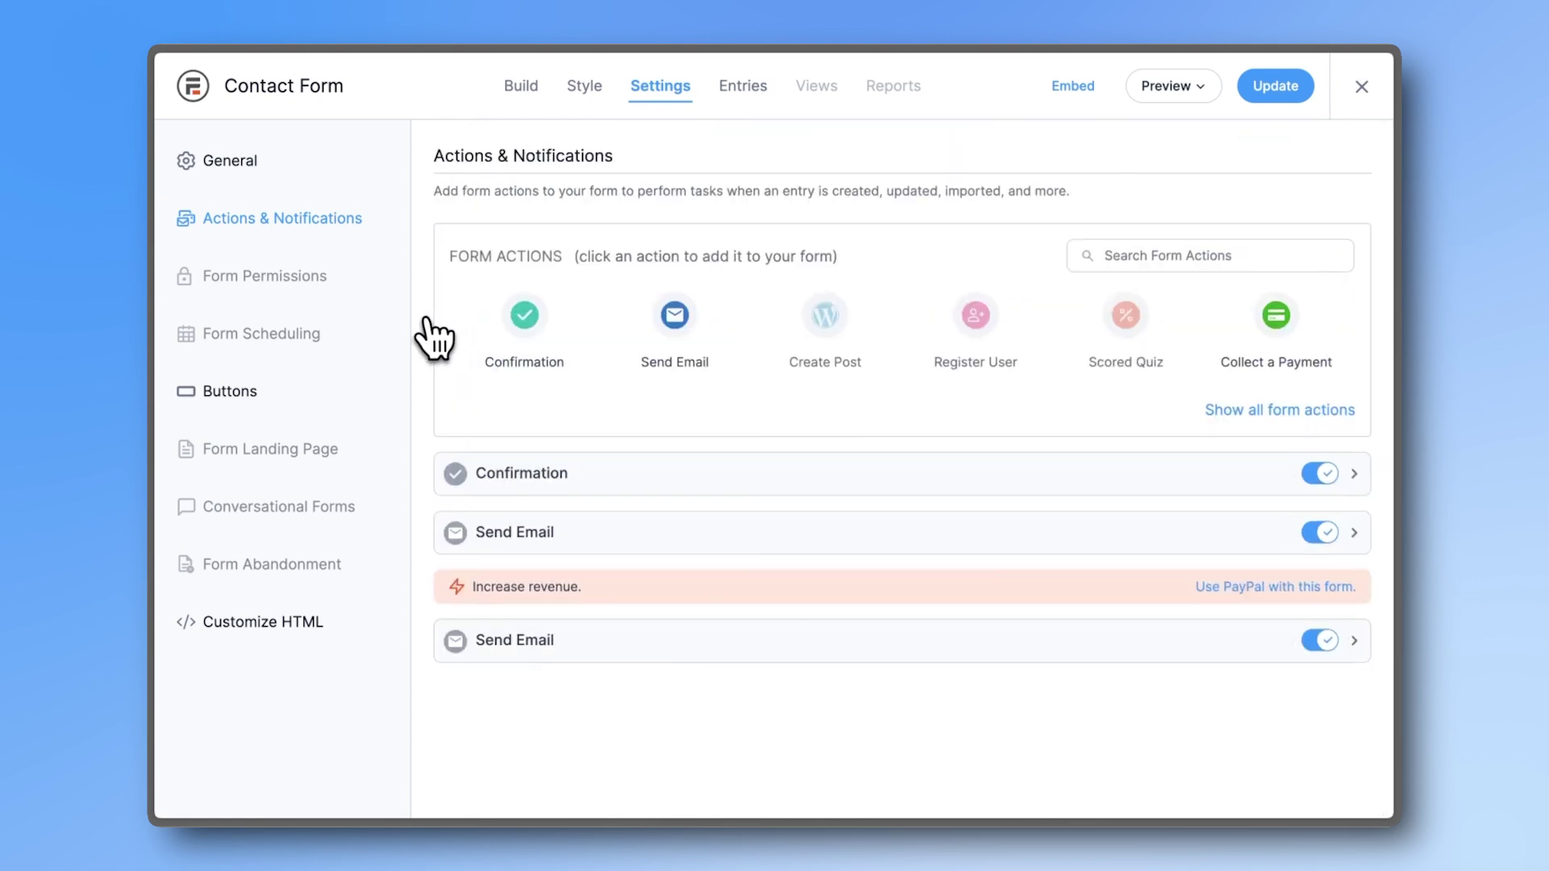
# Browse all available form actions, then visit Contact Form's Views and Reports pages.
pyautogui.click(1228, 413)
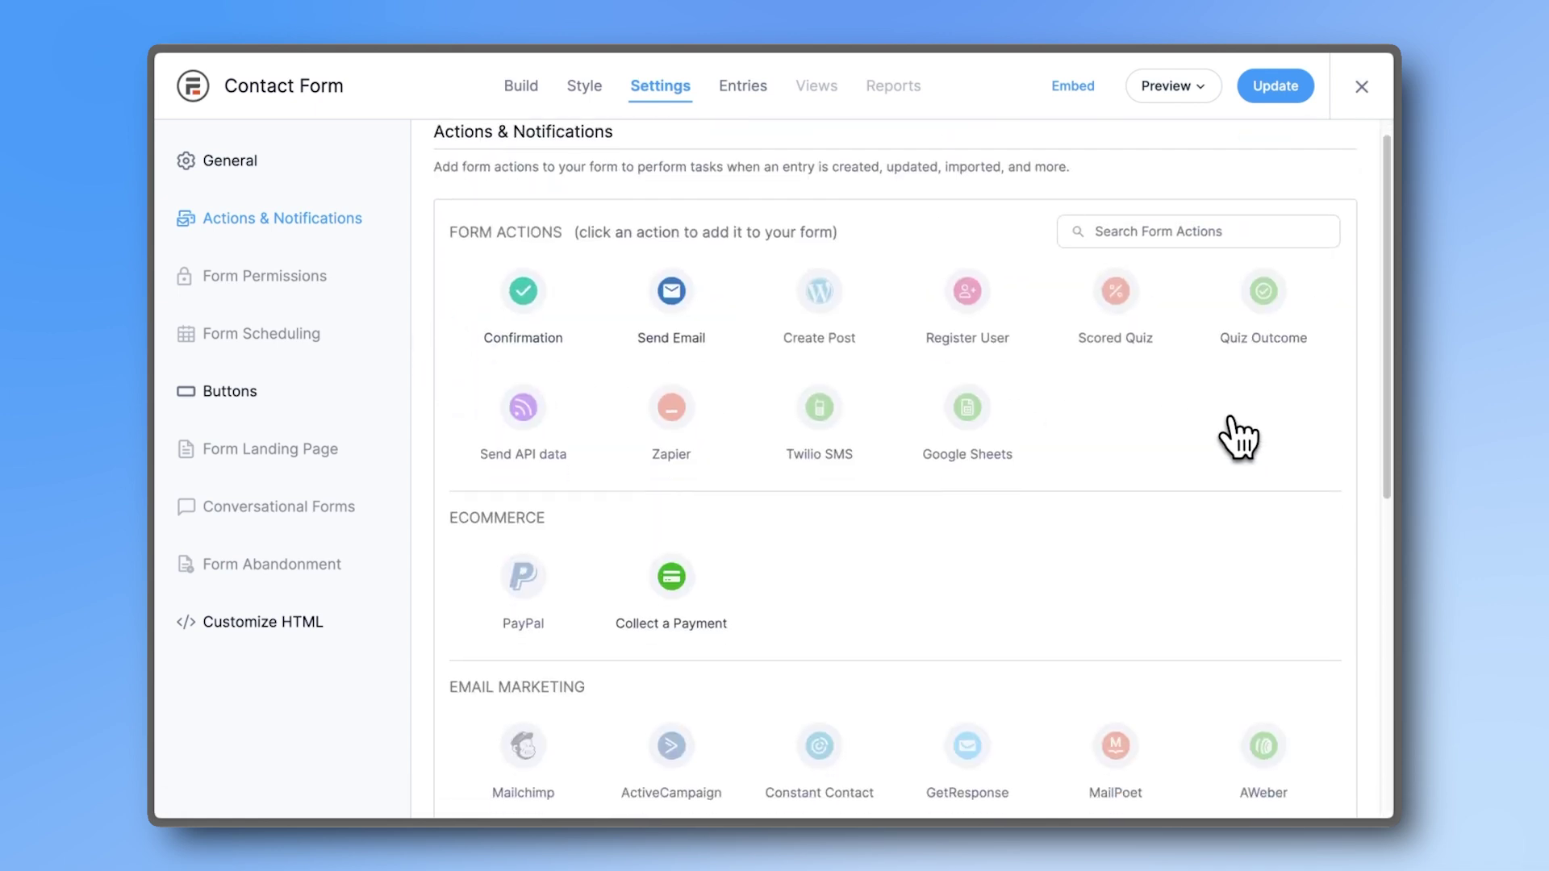
pyautogui.scroll(-2, 1231, 436)
pyautogui.scroll(-2, 1232, 435)
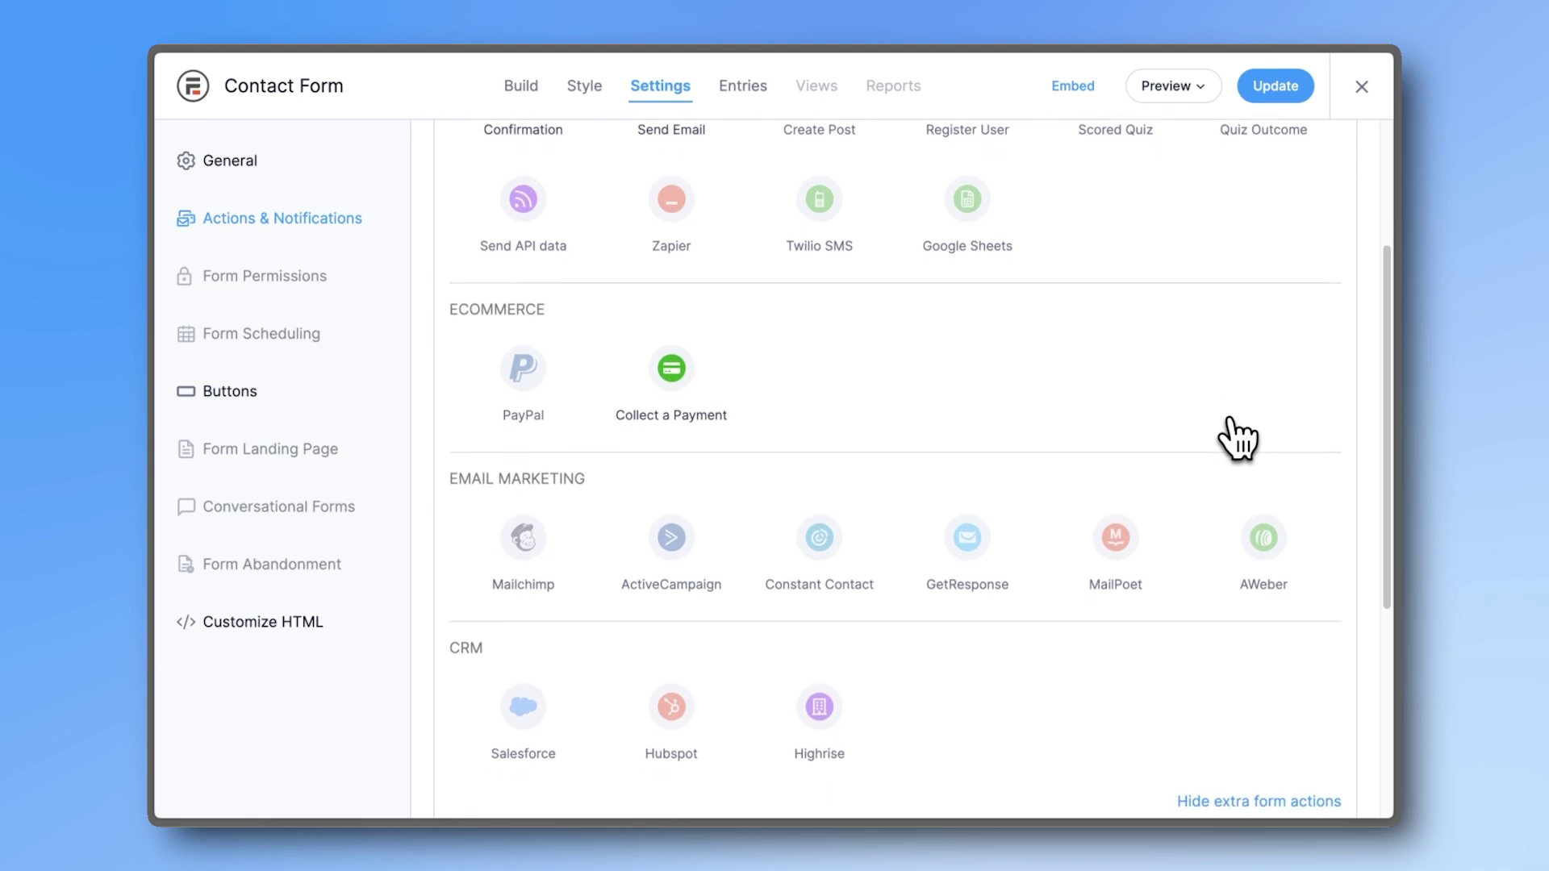
pyautogui.scroll(1, 1231, 438)
pyautogui.click(816, 86)
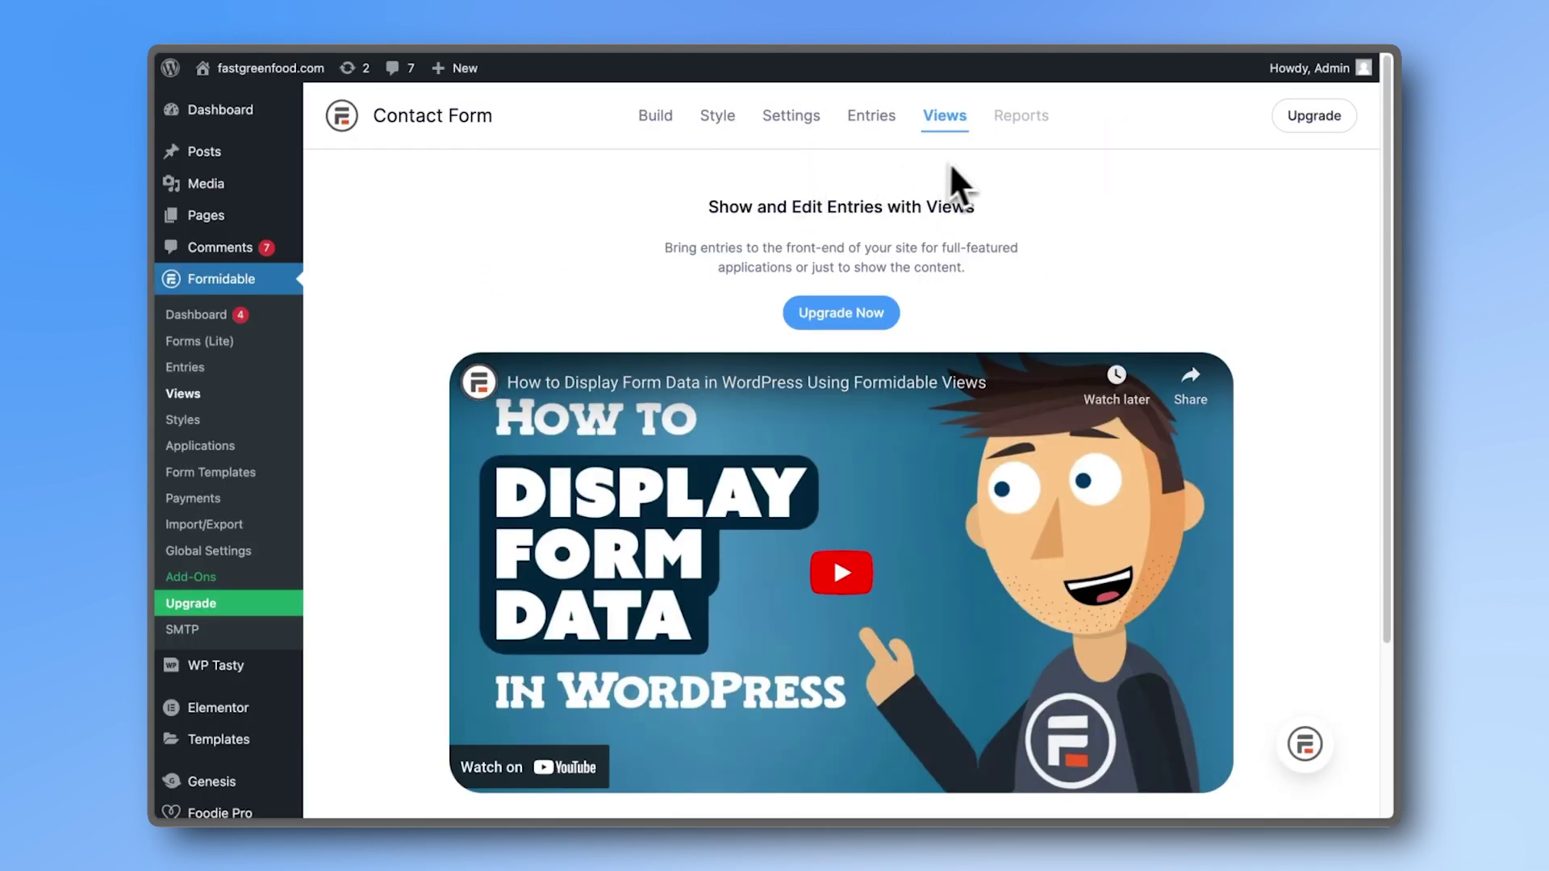
pyautogui.click(1018, 130)
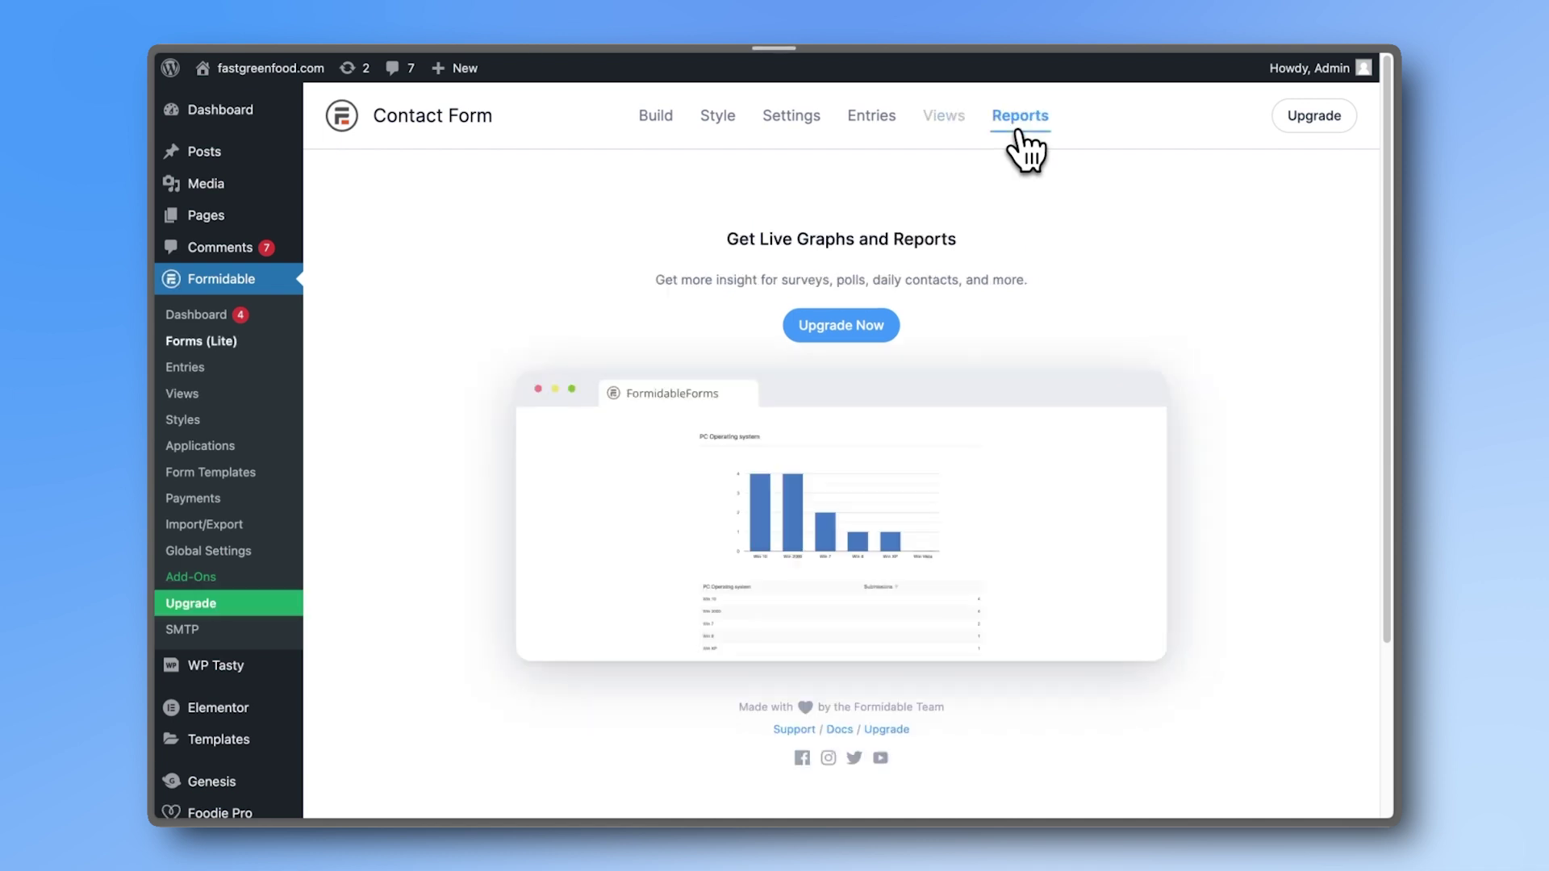